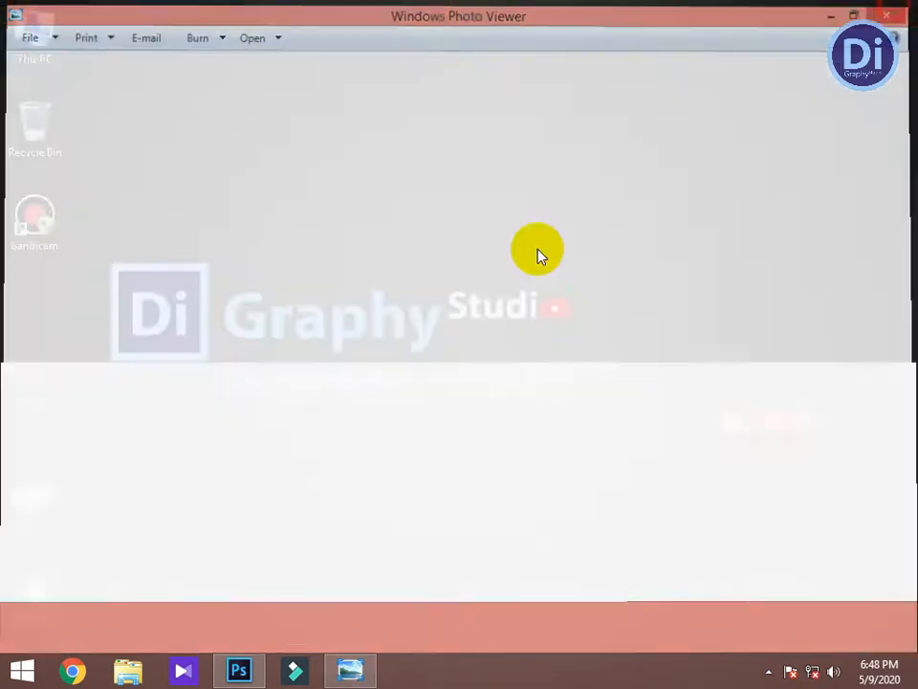
- Preview the portrait photo 5R8A6595 from the desktop and close the viewer
double_click(39, 610)
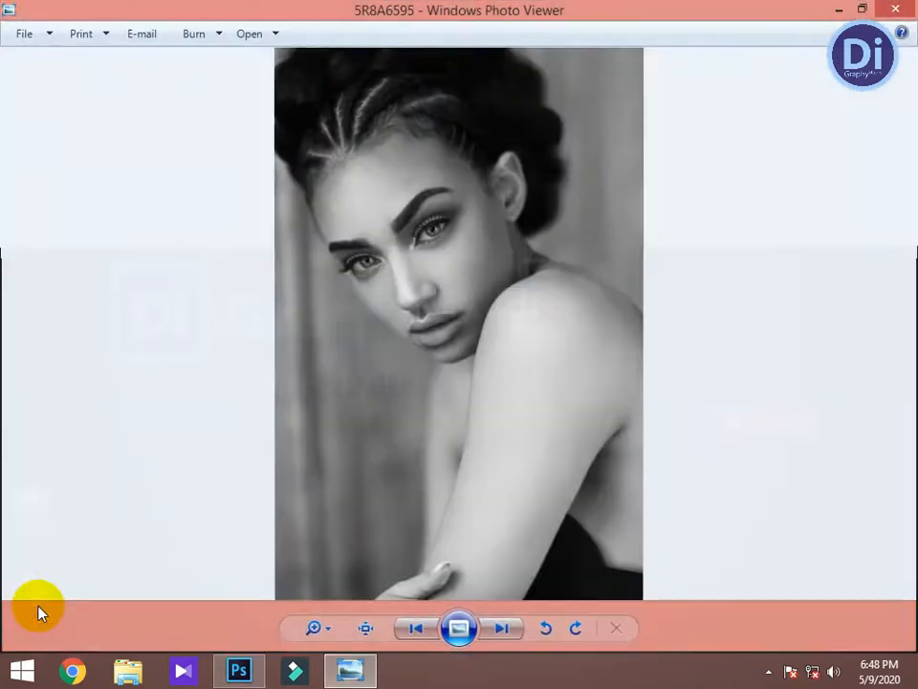
click(884, 19)
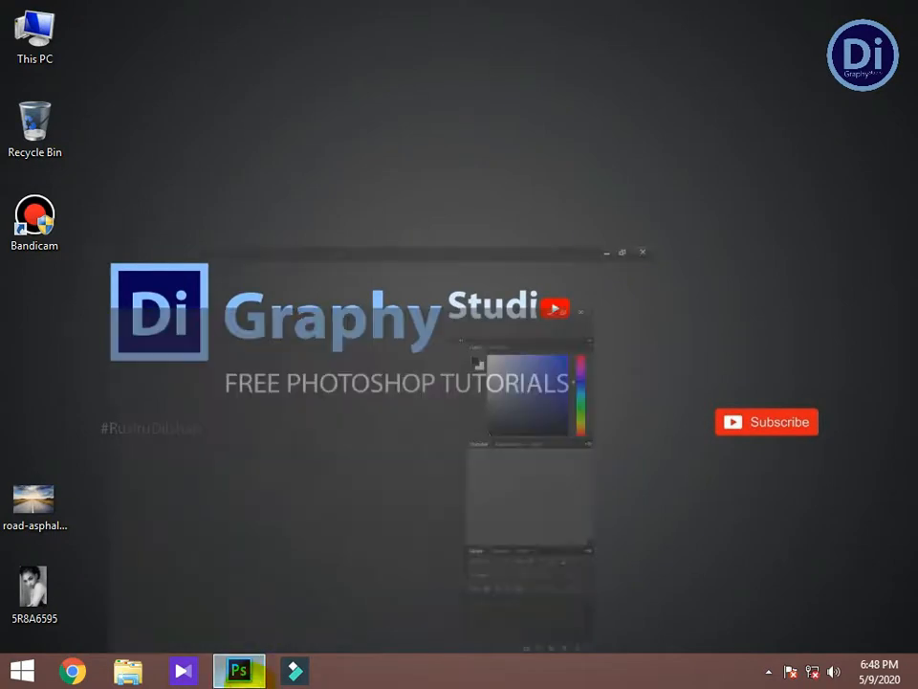
- Open the road-asphalt-space-sky-56832.jpg photo from the desktop in Photoshop
click(244, 673)
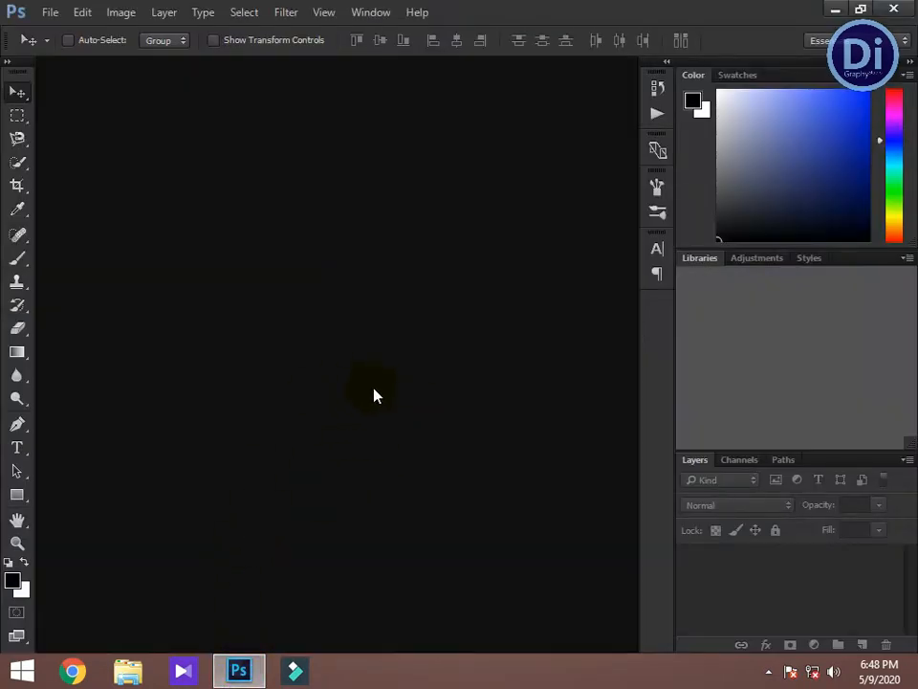
click(830, 12)
click(29, 500)
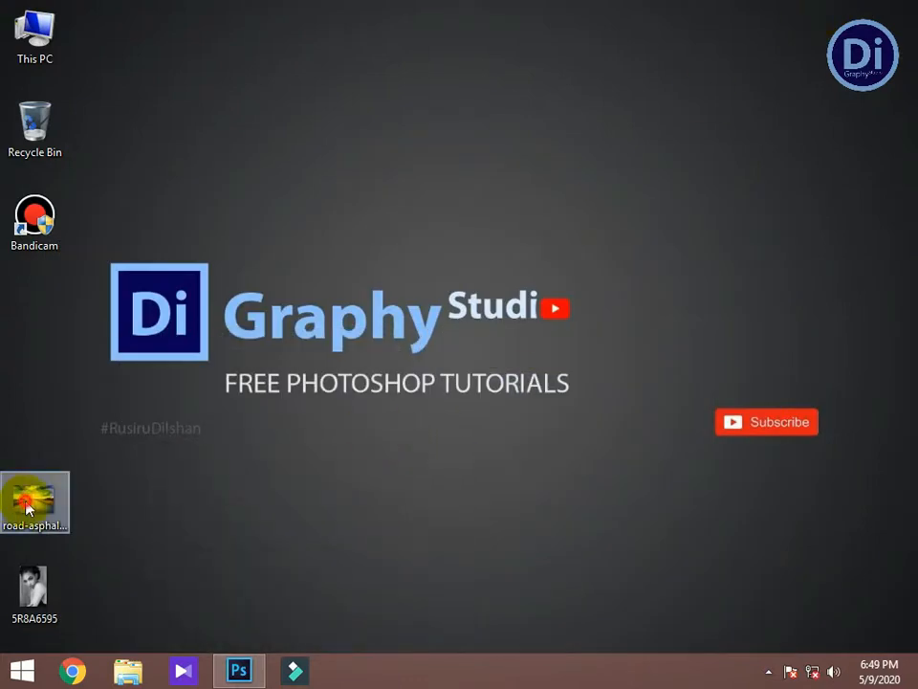
drag(30, 496, 332, 316)
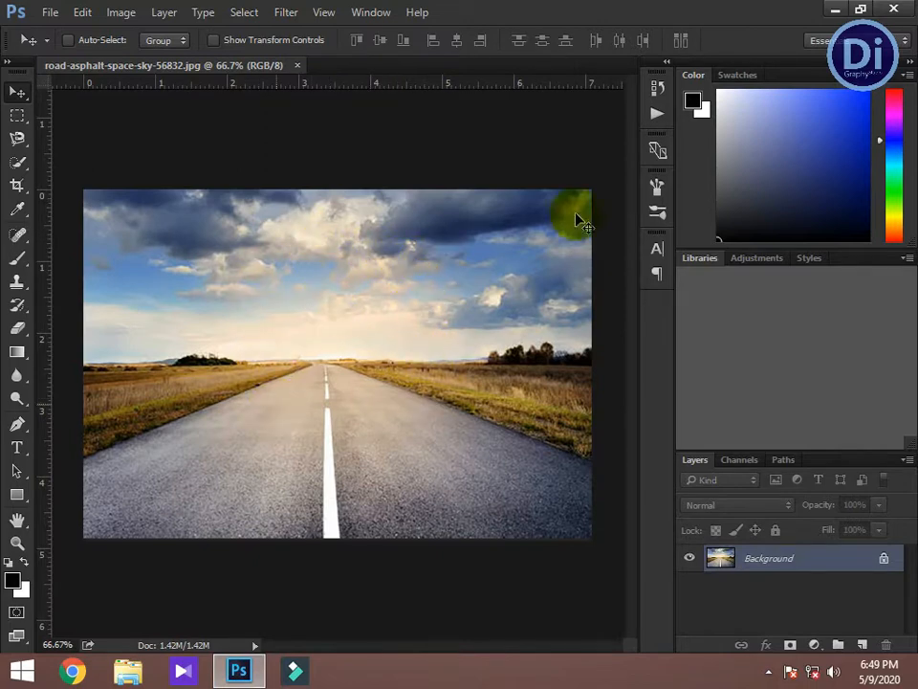
- Open the portrait 5R8A6595.jpg from the desktop in Photoshop as a separate document
click(835, 9)
click(36, 595)
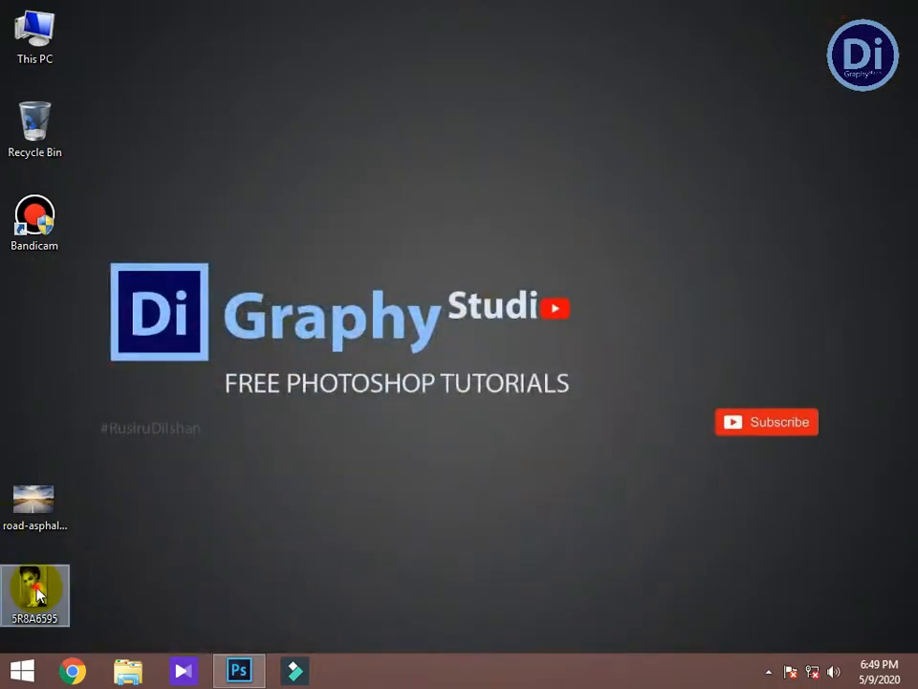
drag(19, 579, 356, 67)
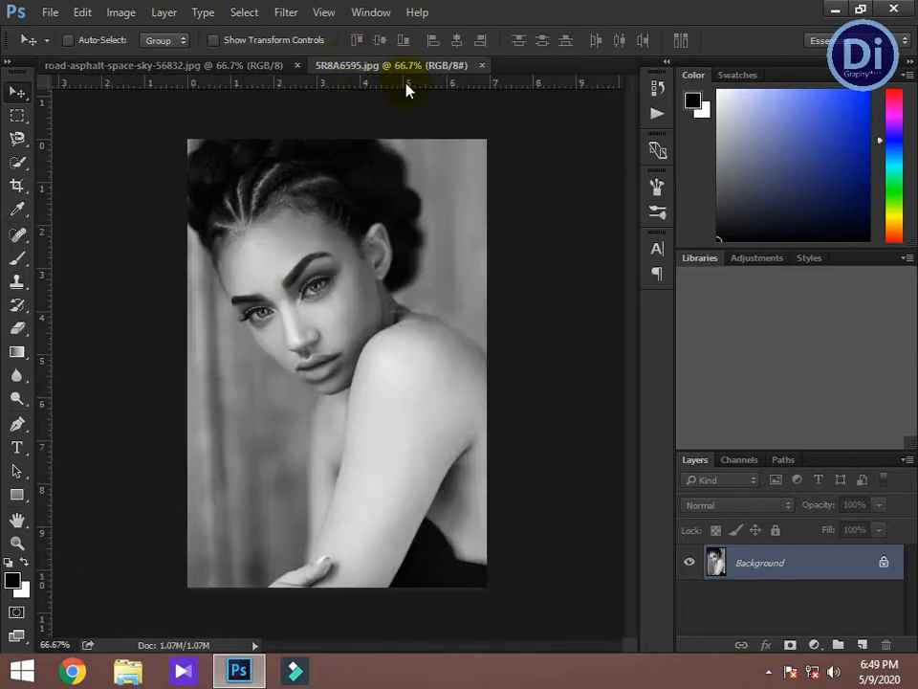
key(ctrl+0)
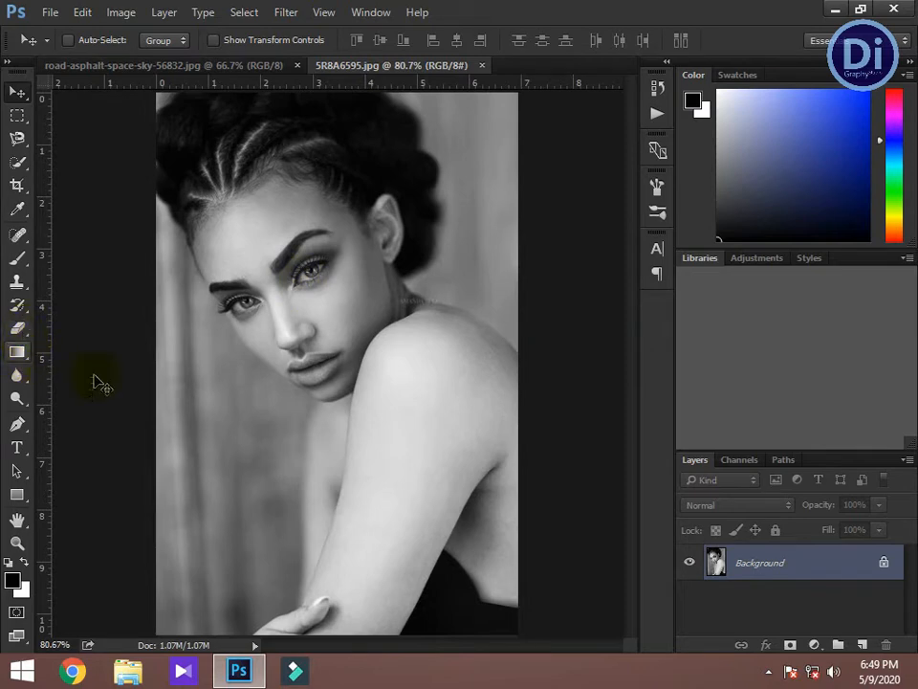
- Start a Pen tool path at the portrait's upper edge and trace the outer contour of the hair behind the ear down to the neck
click(19, 428)
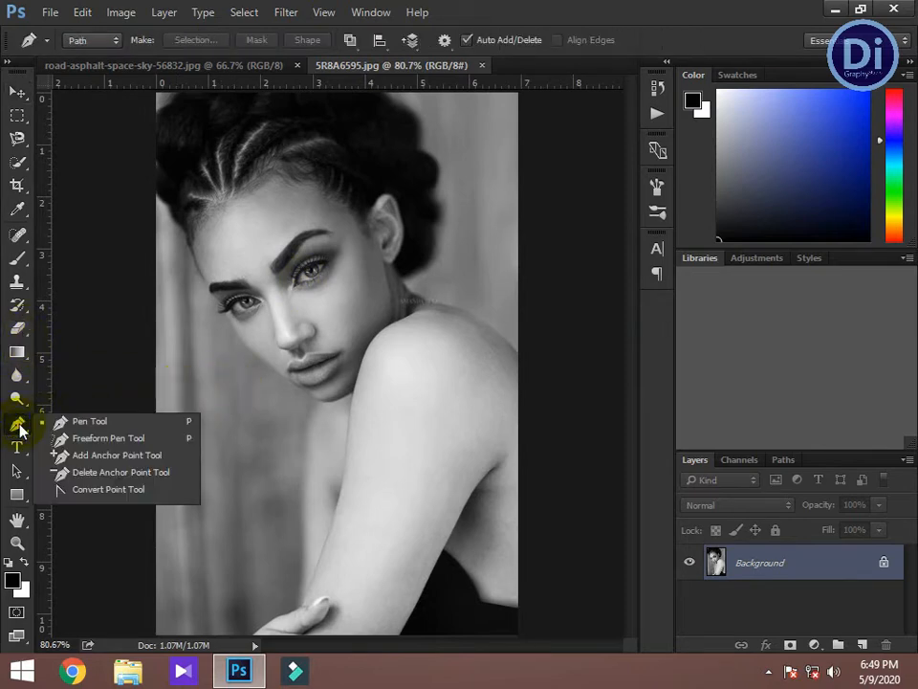
click(95, 422)
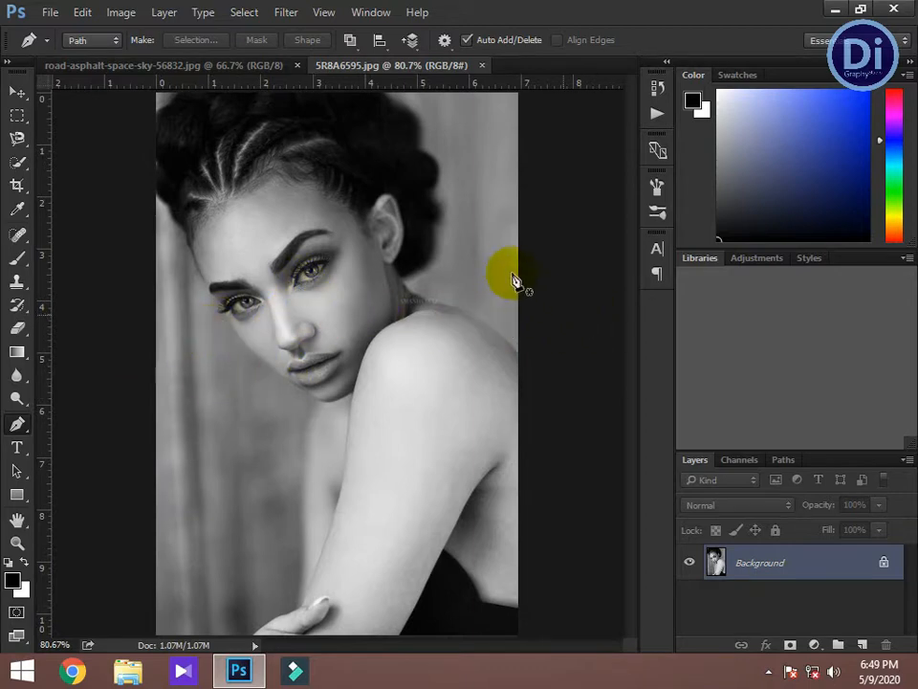
scroll(529, 291, up, 1)
scroll(629, 321, up, 3)
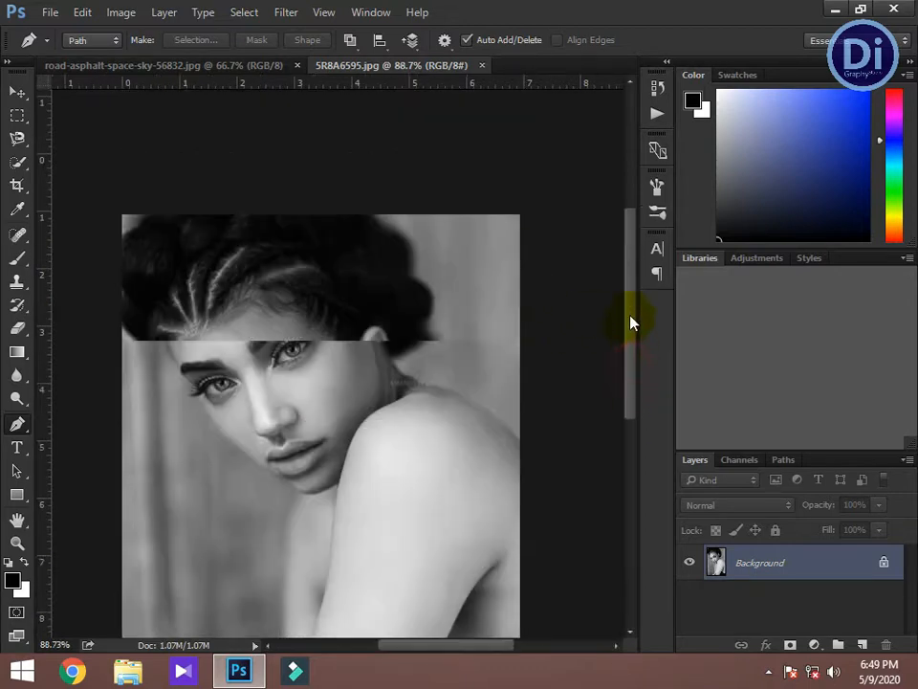
scroll(385, 225, up, 3)
click(364, 245)
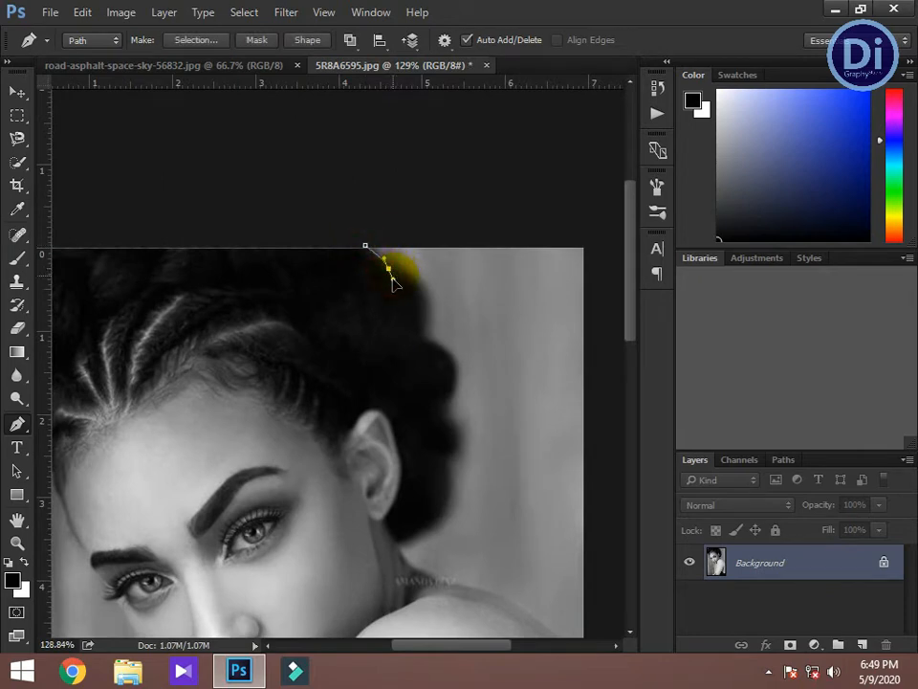
click(389, 268)
drag(426, 335, 420, 417)
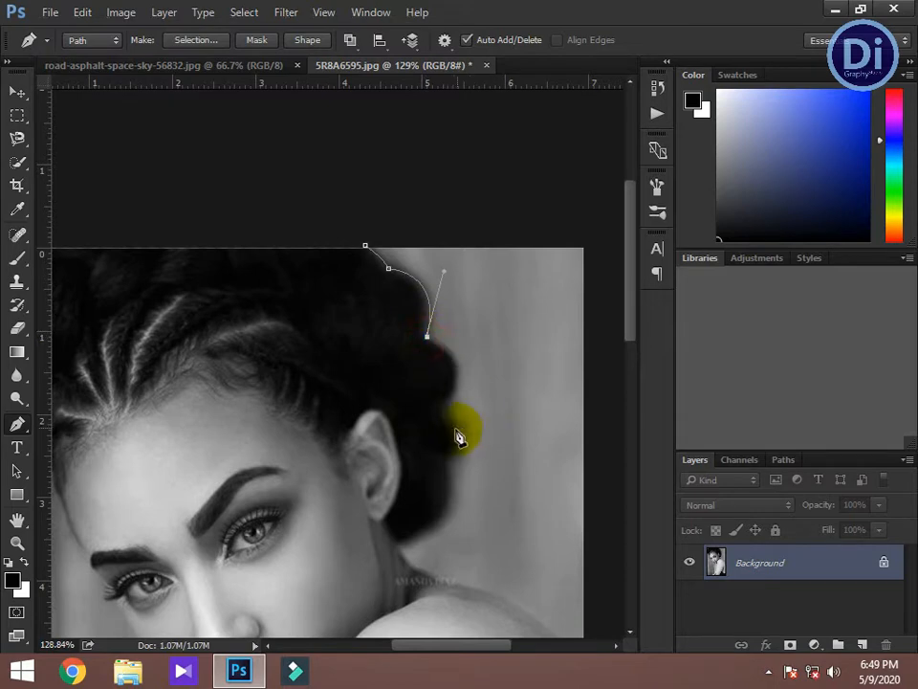
drag(450, 412, 422, 446)
alt+click(447, 411)
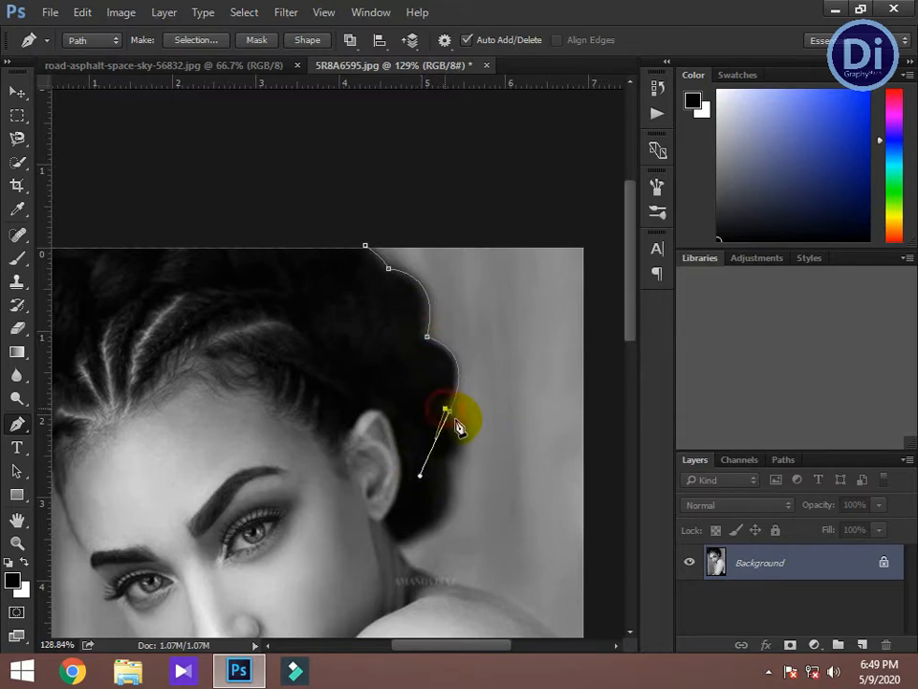
click(455, 465)
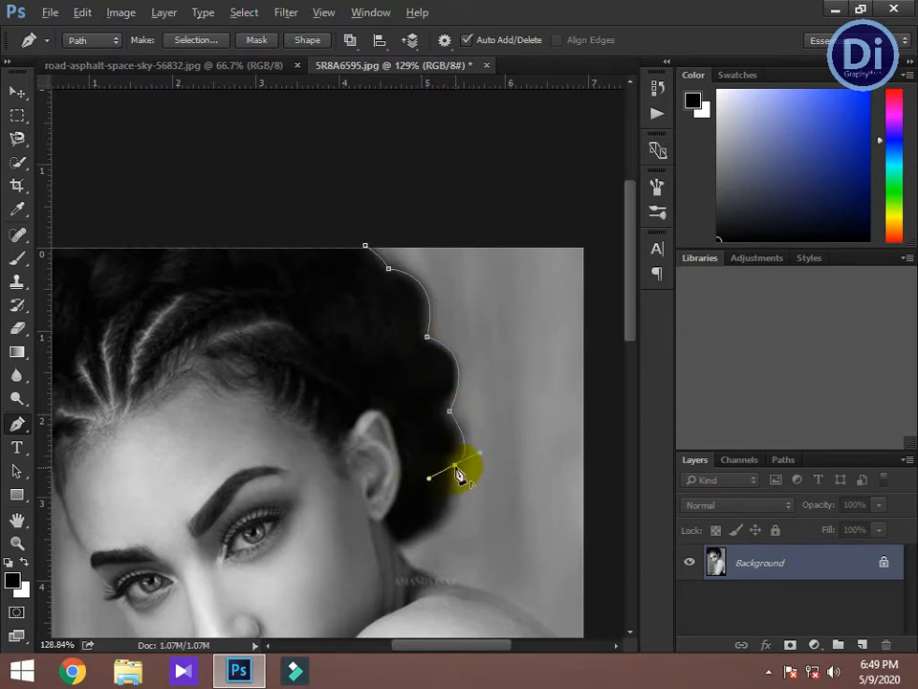
drag(402, 550, 328, 571)
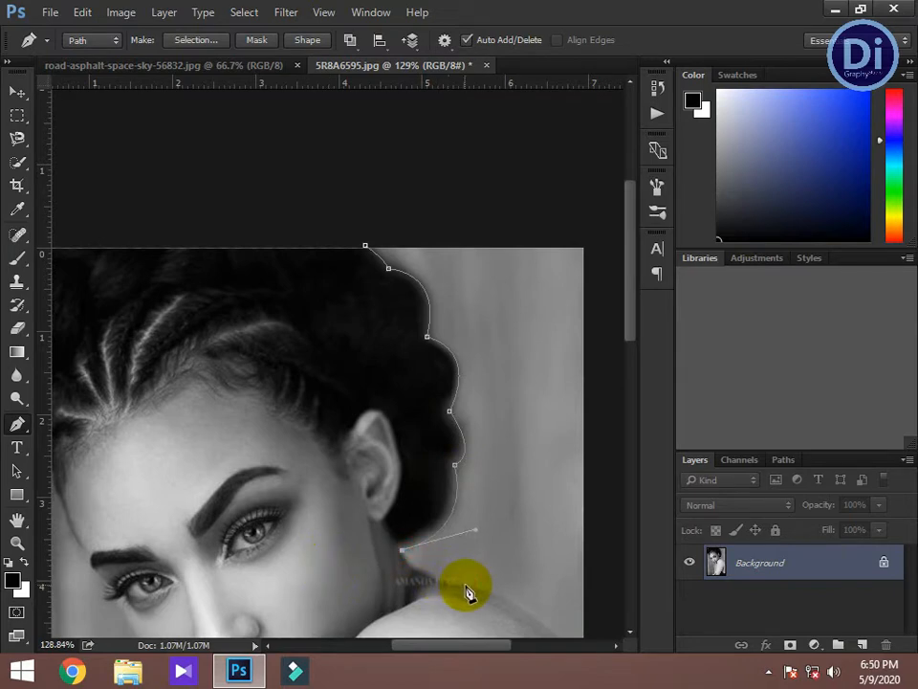
- Continue the path along the neck and shoulder to the photo's side edge, then down to just outside its lower corner
drag(405, 580, 466, 585)
drag(487, 648, 518, 647)
drag(630, 311, 629, 374)
drag(446, 455, 498, 520)
alt+click(446, 454)
drag(631, 348, 632, 458)
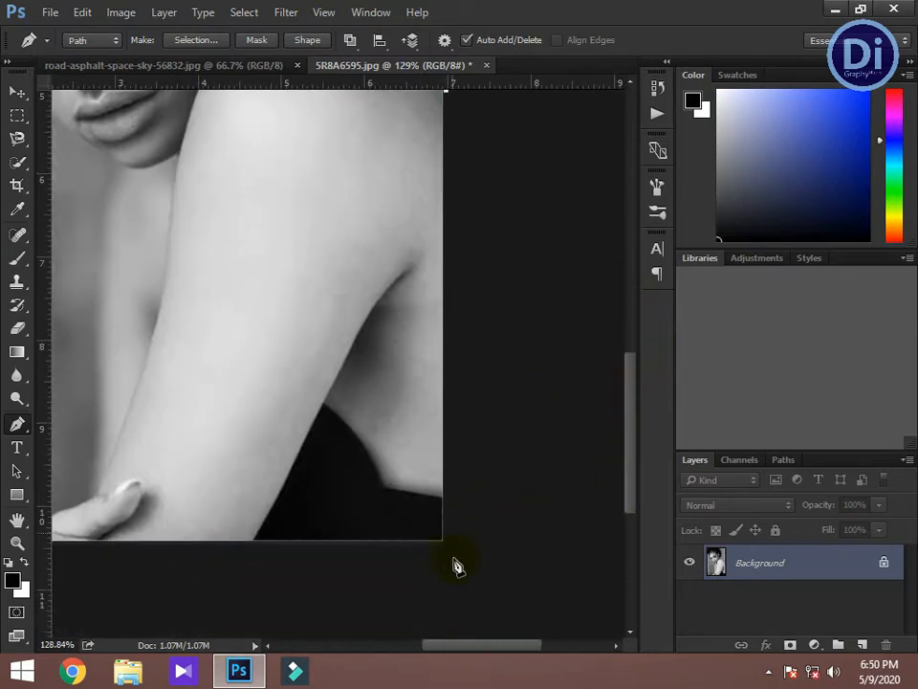
click(455, 560)
- Extend the path beneath the photo's lower edge to the woman's hand and begin following her fingers
drag(486, 645, 414, 644)
click(344, 546)
click(382, 515)
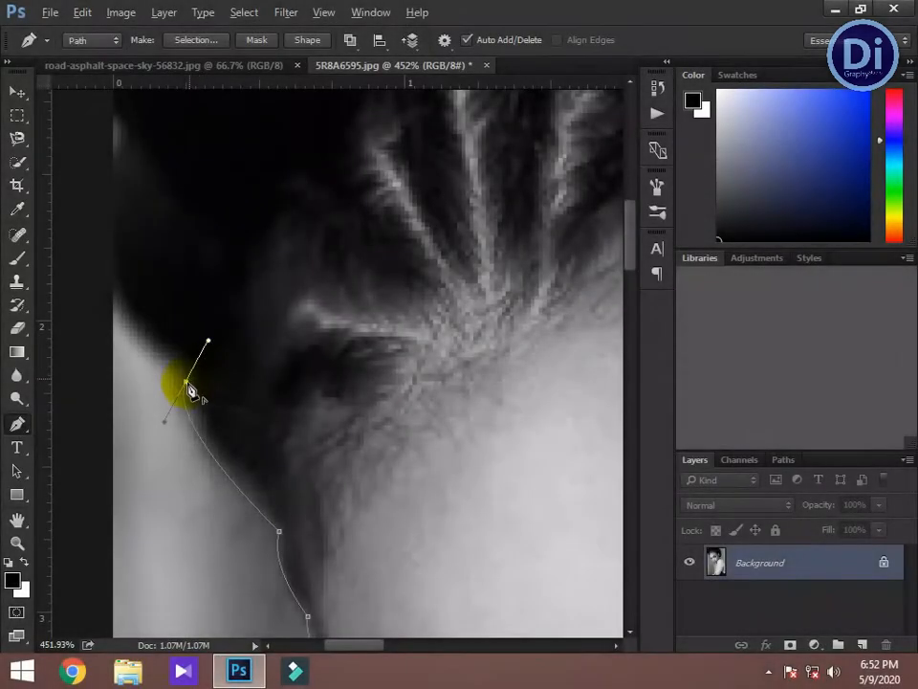
- Trace the hair beside the forehead, run the path around the hair just outside the canvas, and close it at its starting point
click(186, 384)
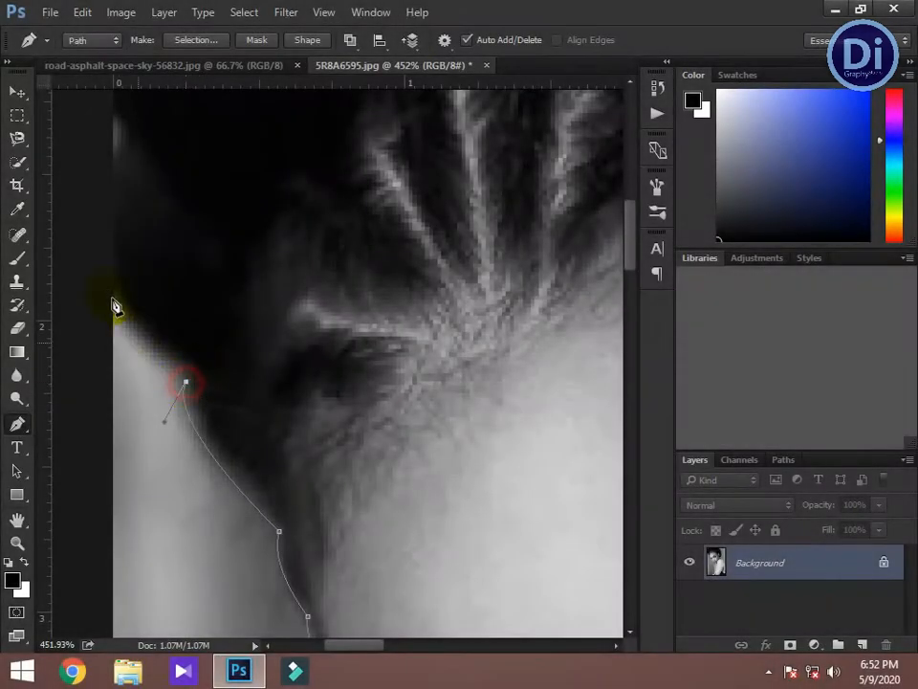
drag(105, 268, 110, 233)
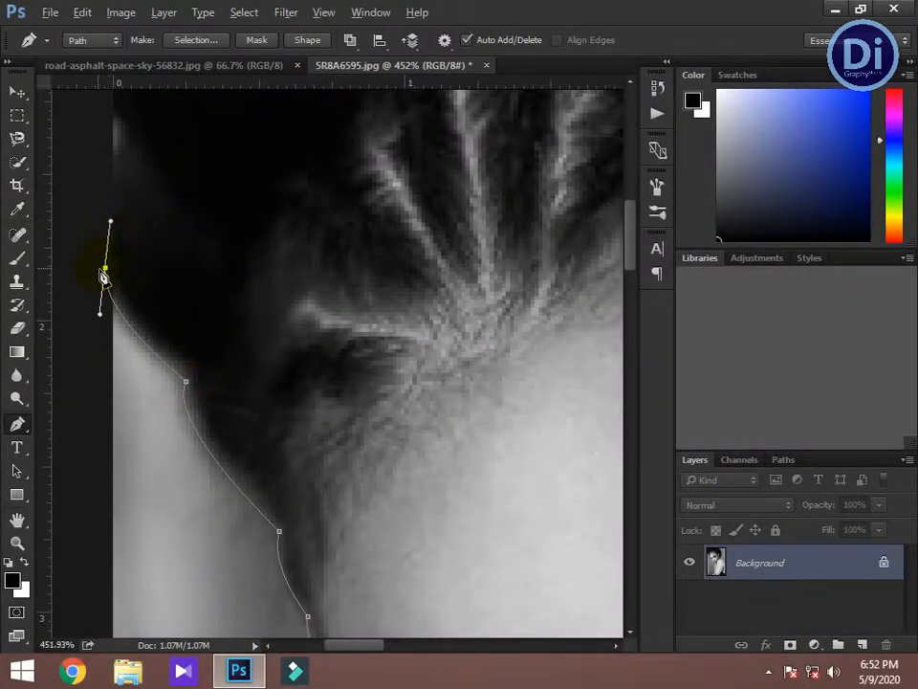
scroll(108, 277, down, 6)
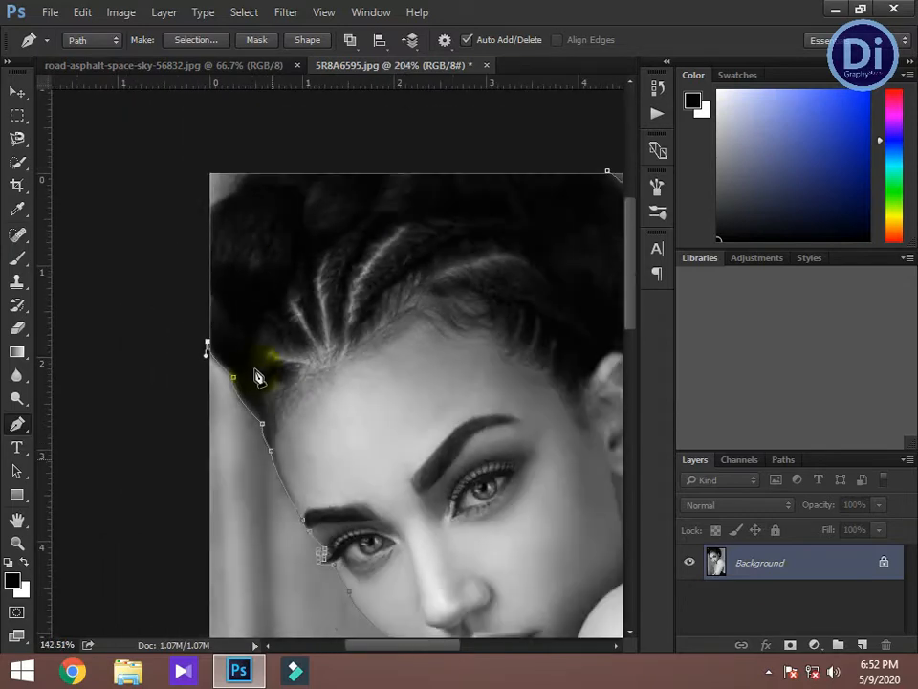
scroll(230, 264, up, 5)
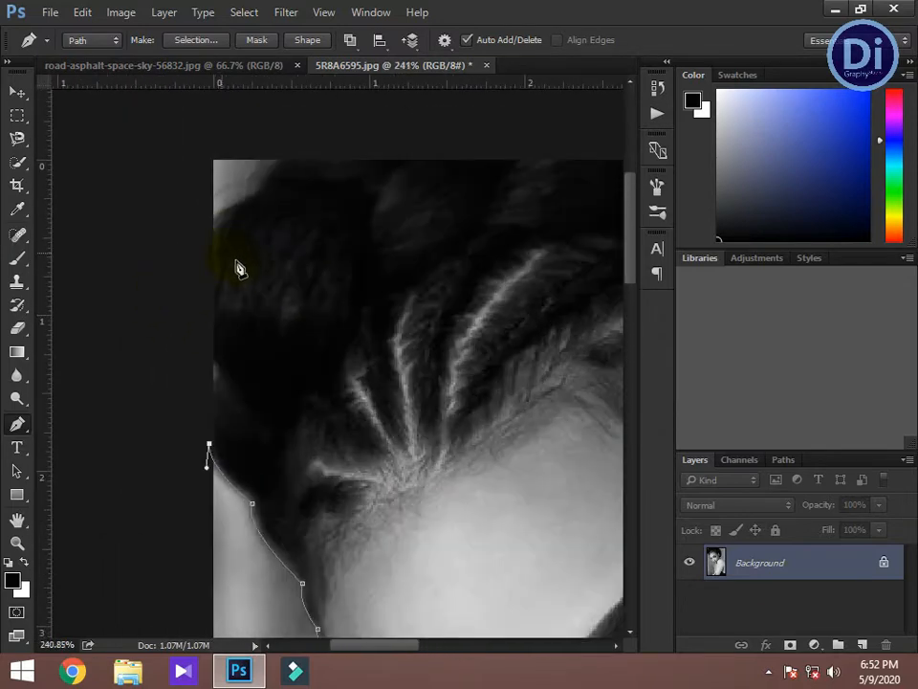
click(208, 219)
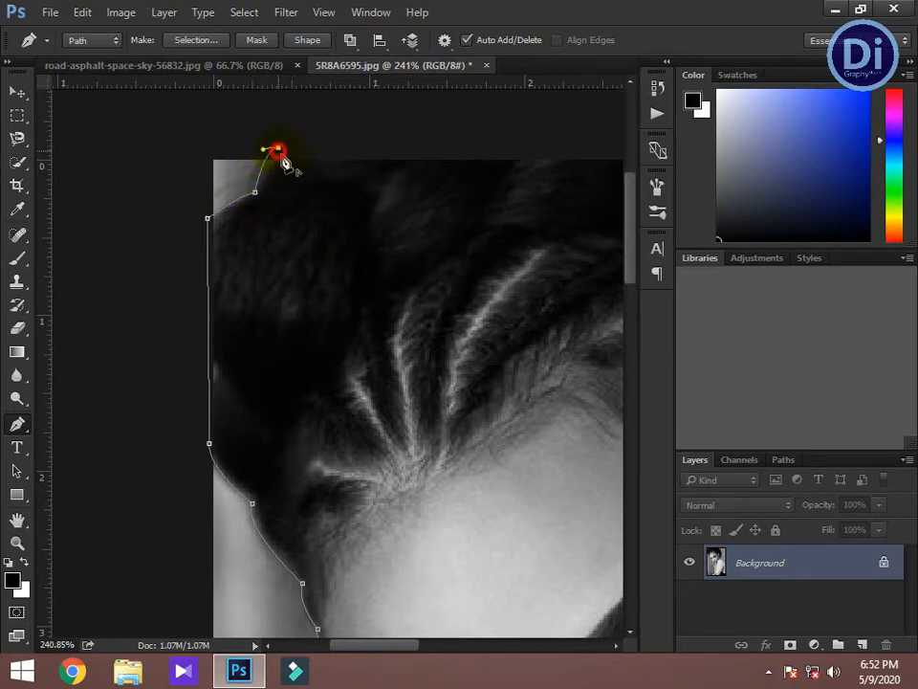
drag(407, 650, 485, 650)
click(455, 157)
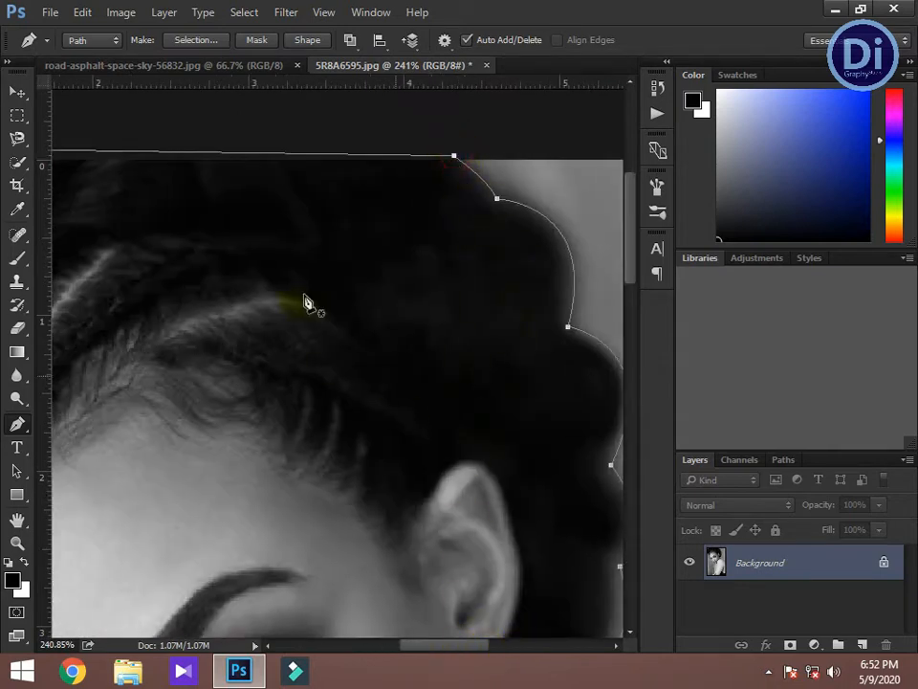
- Convert the closed path around the woman into a new anti-aliased selection with a feather radius of 0 pixels
scroll(368, 407, down, 10)
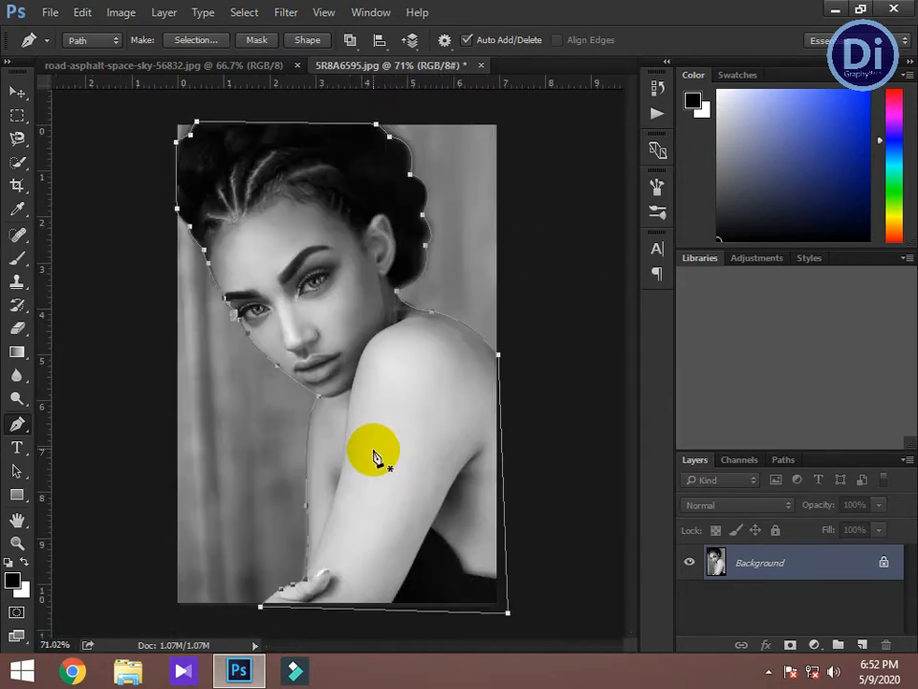
scroll(231, 297, up, 3)
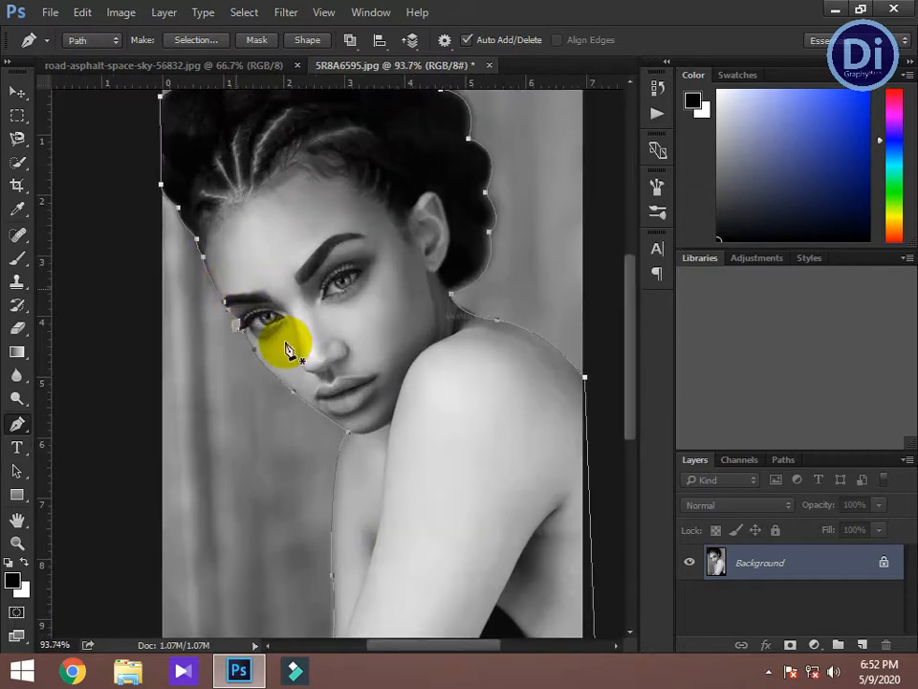
scroll(402, 473, down, 1)
scroll(402, 474, down, 2)
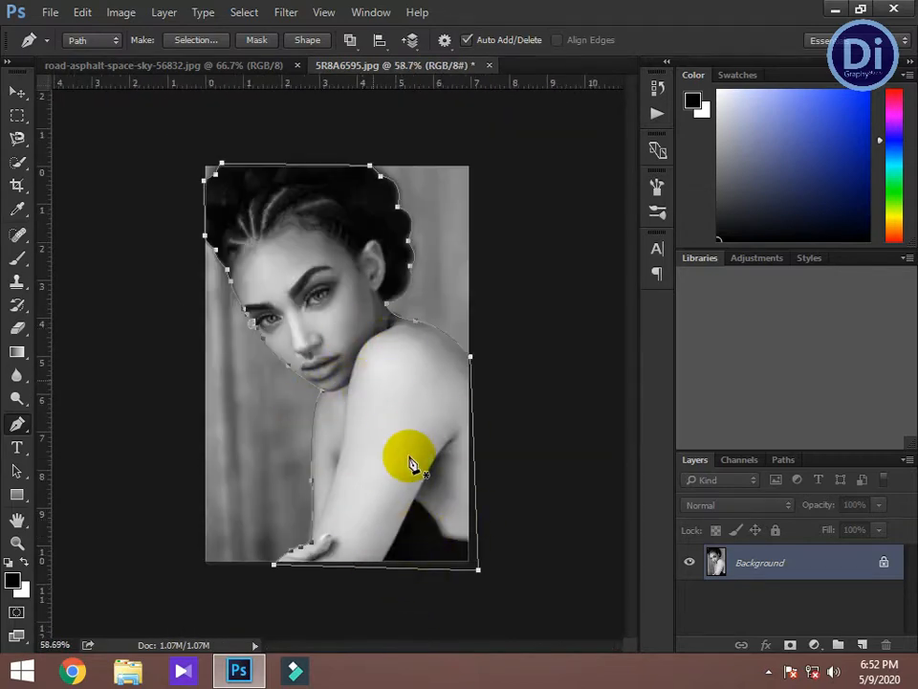
right_click(334, 328)
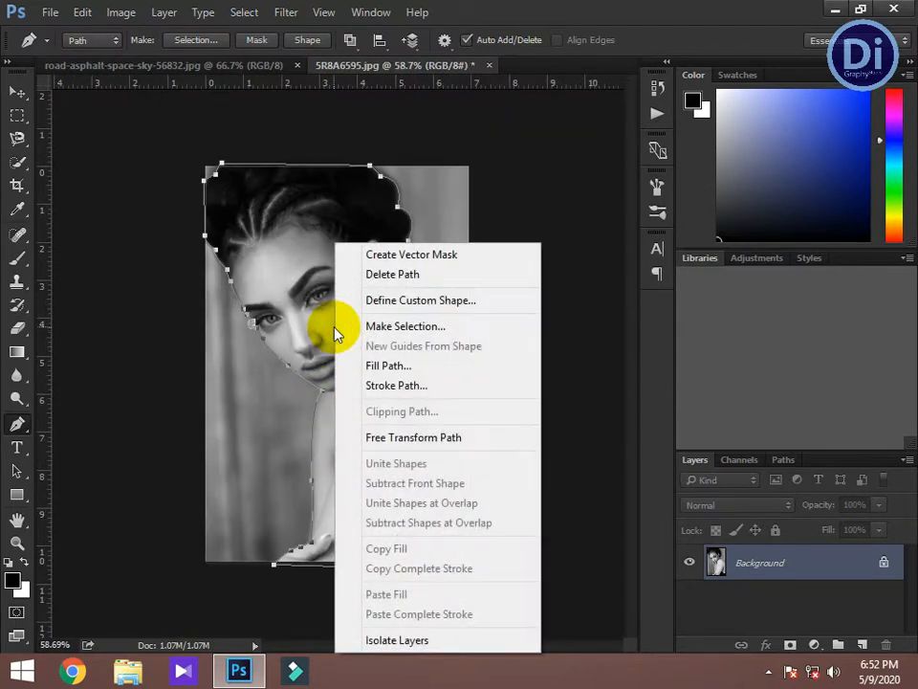
click(411, 327)
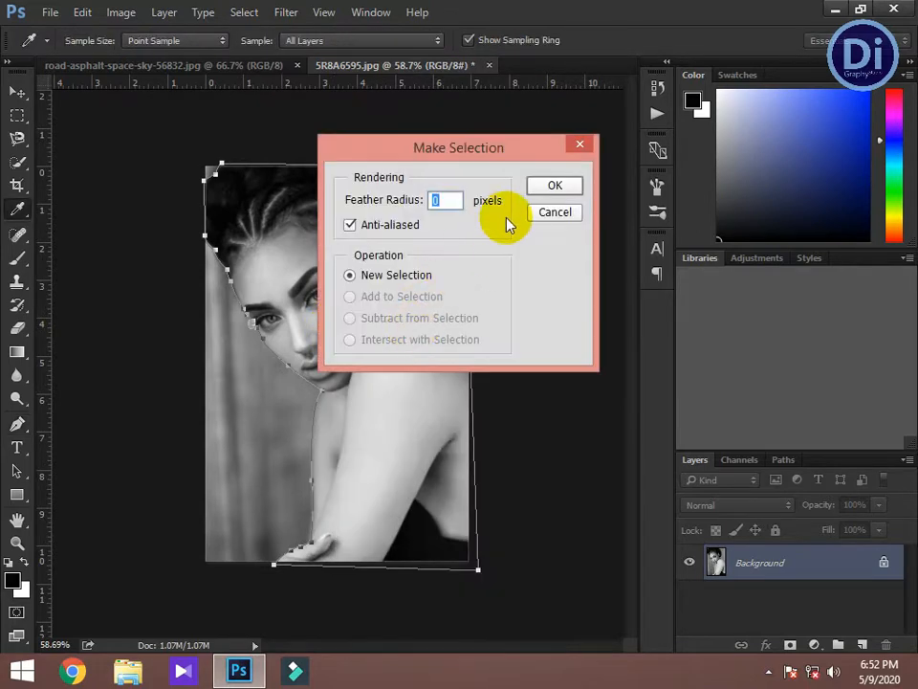
click(553, 197)
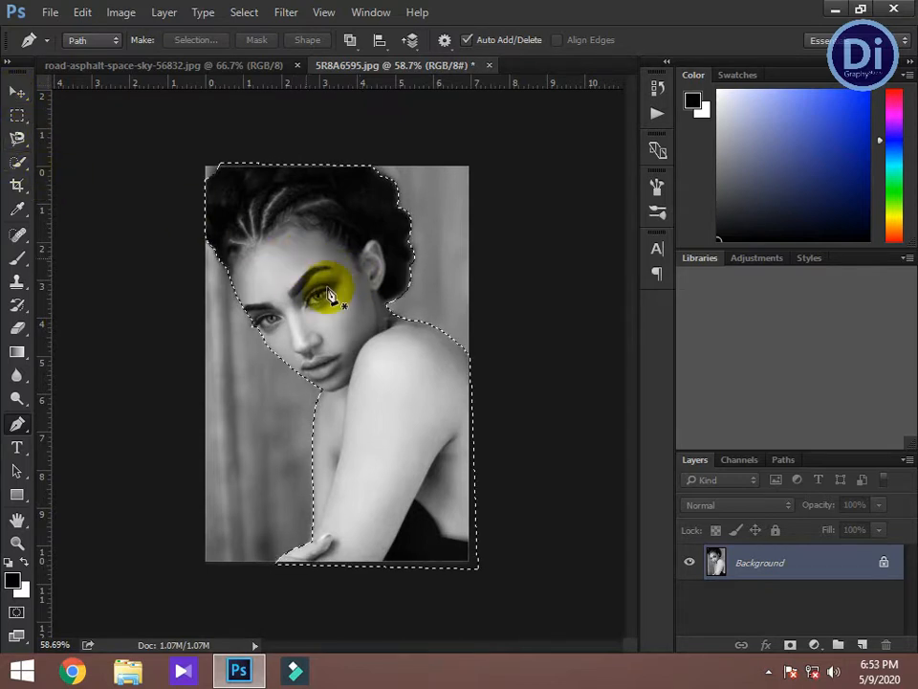
- Move the selected woman into the road photo document as a new layer with the Move tool
click(13, 93)
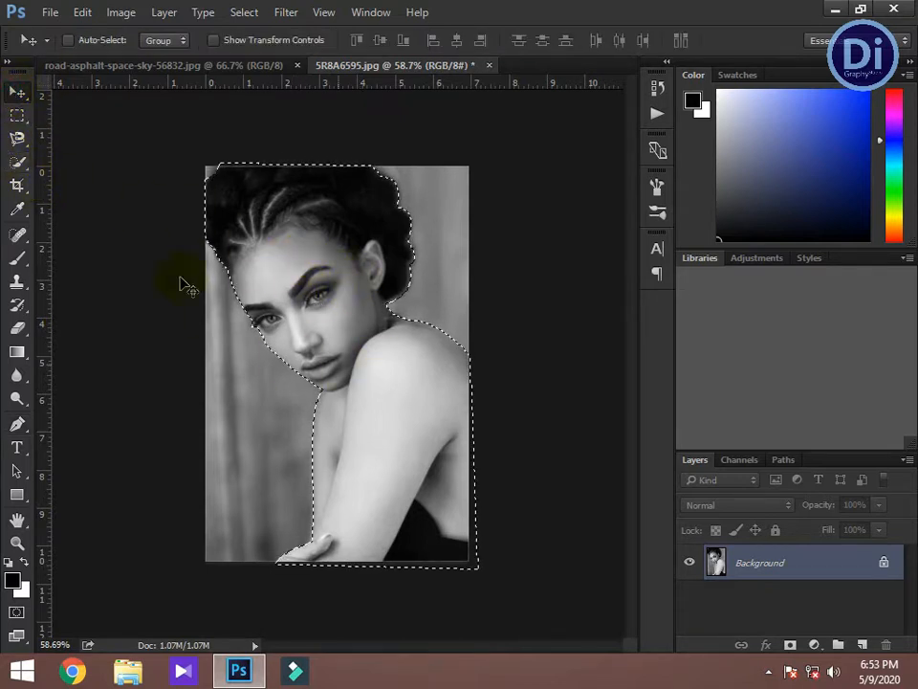
drag(330, 287, 344, 349)
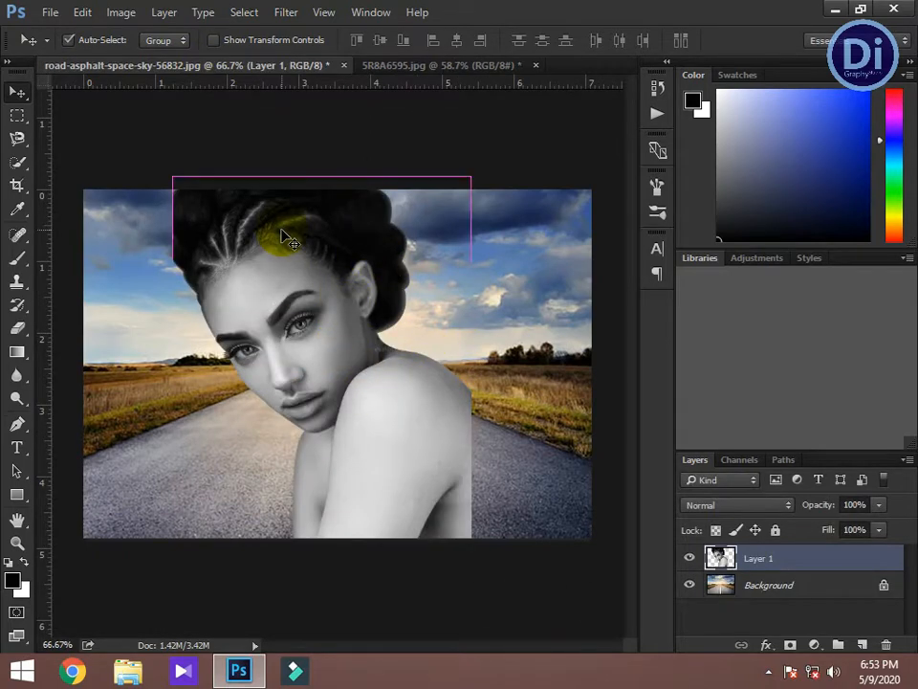
- Scale the woman's layer down to about 79% with Free Transform, fitting it to the road photo's height near the centre
key(ctrl+t)
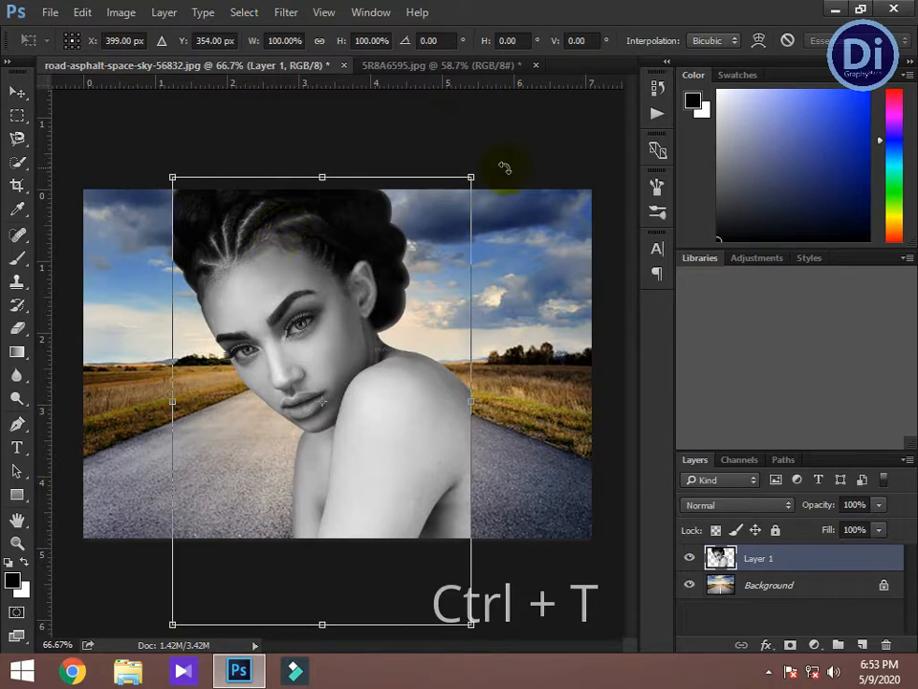
drag(171, 174, 230, 266)
drag(308, 312, 304, 242)
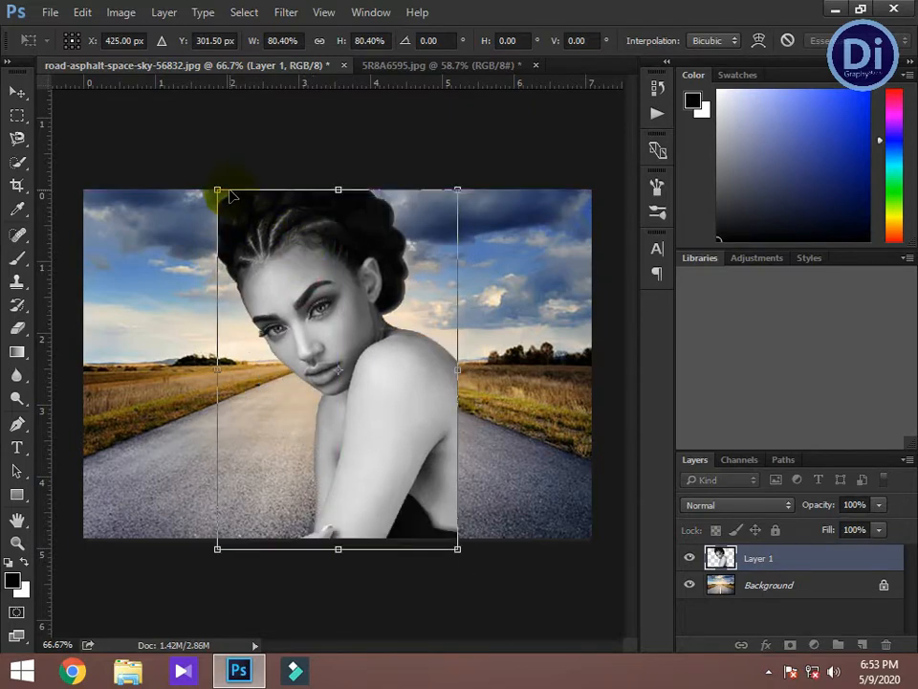
drag(218, 187, 221, 200)
drag(329, 256, 318, 251)
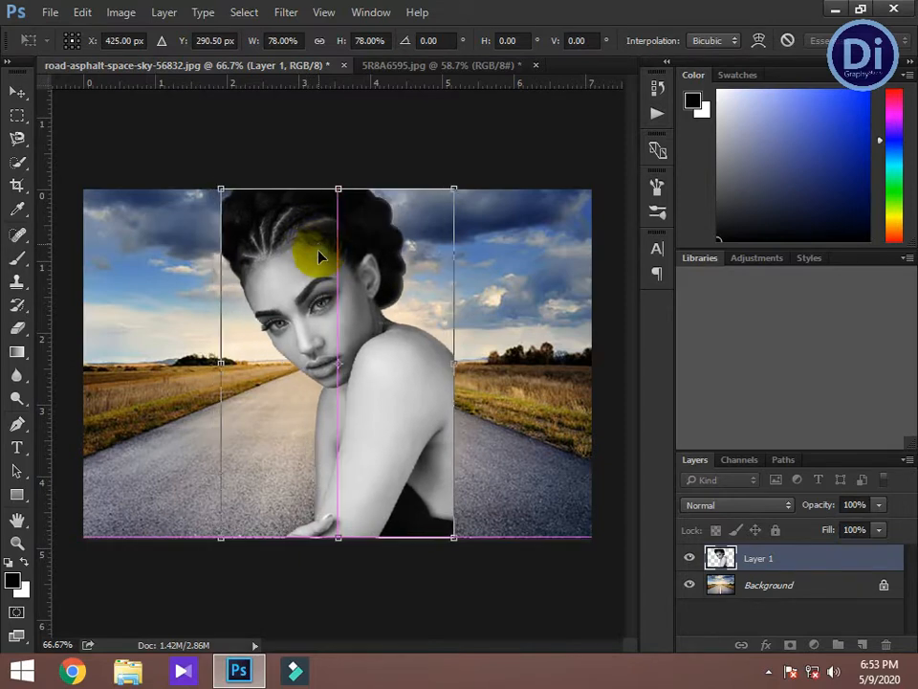
drag(459, 540, 458, 544)
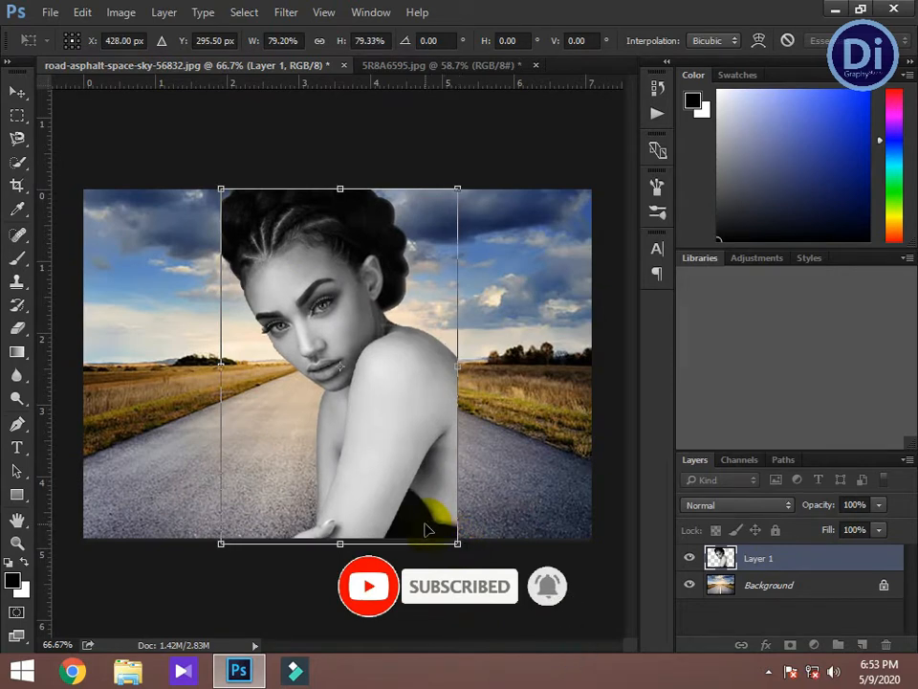
- Nudge the woman's layer up 6 px and 7 px toward the photo's left side, and apply the transform
key(Up)
key(Up)
key(Up)
key(Up)
key(Up)
key(Up)
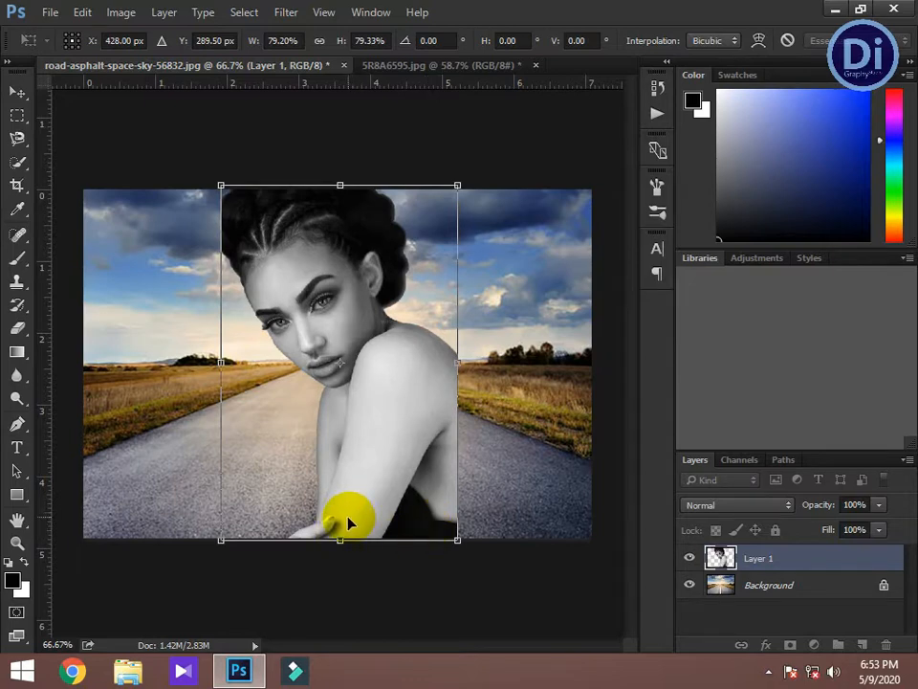
key(Left)
key(Left)
key(Left)
key(Left)
key(Left)
key(Left)
key(Left)
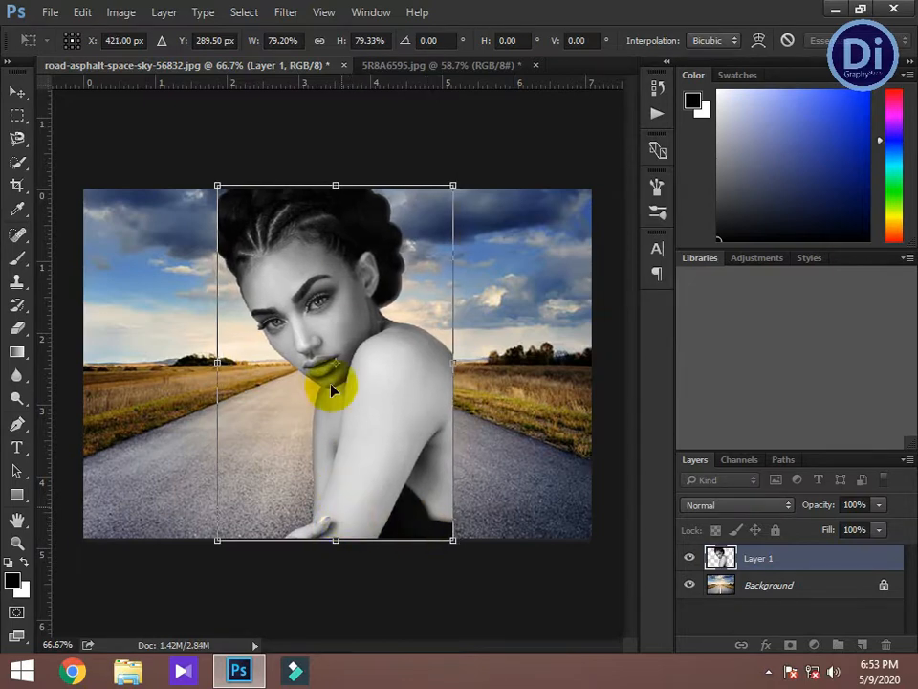
key(Return)
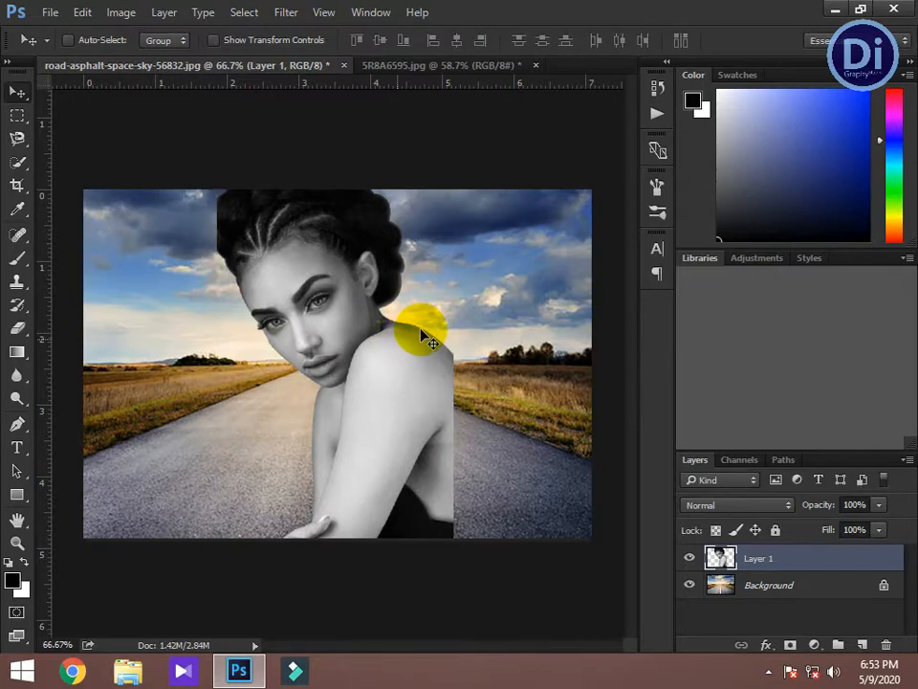
- Outline a small wedge along the cheek edge below the outer eye with the Pen tool and convert it to a selection
scroll(318, 328, up, 5)
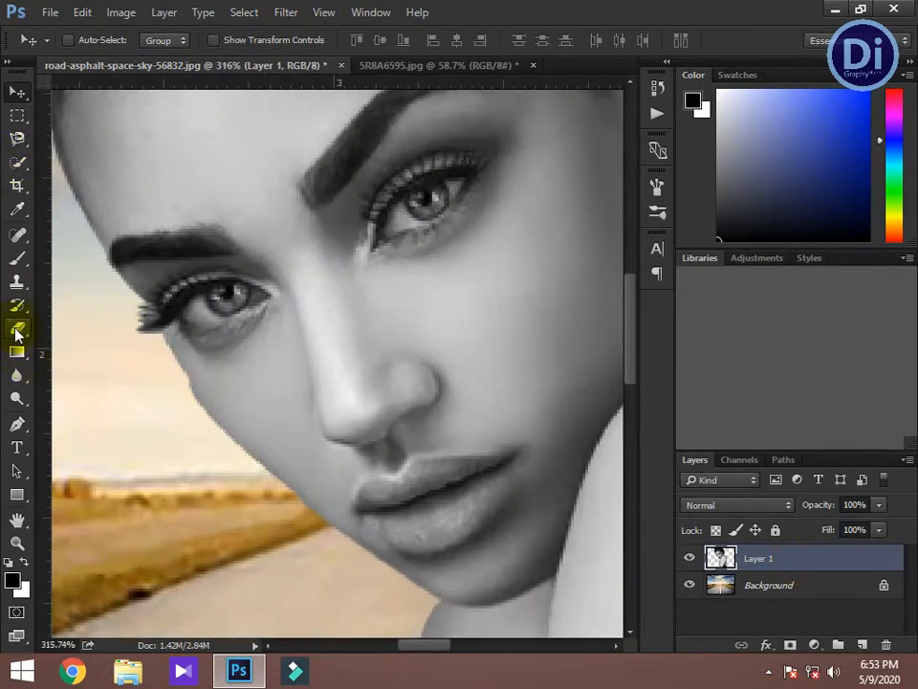
click(16, 424)
click(180, 366)
drag(240, 431, 240, 430)
alt+click(224, 428)
click(161, 423)
click(179, 369)
right_click(191, 379)
click(256, 327)
key(Return)
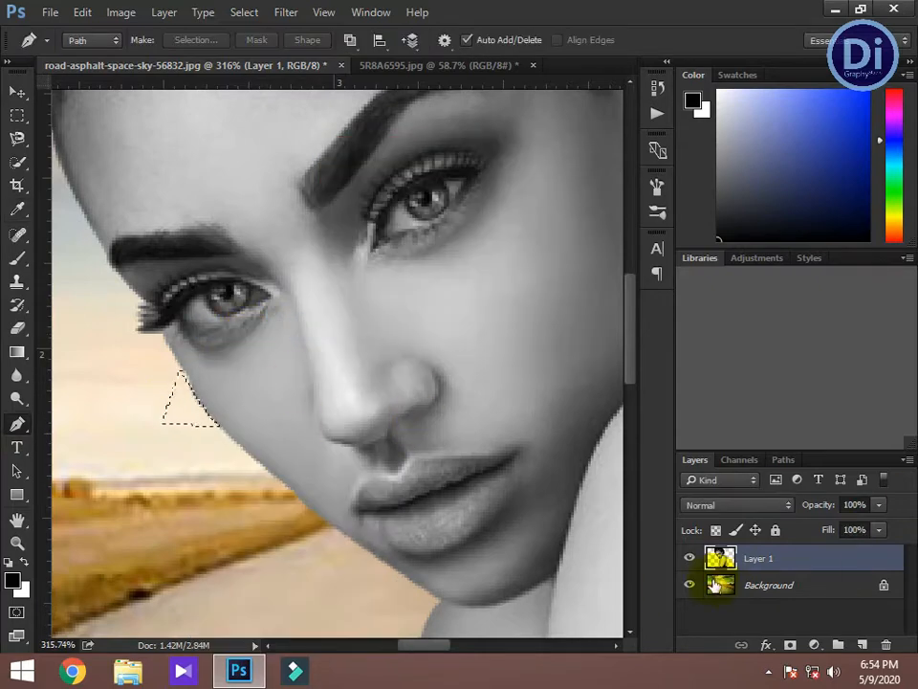
- Load the outline of the woman's layer as a selection and invert it to select the surrounding landscape
scroll(253, 471, down, 5)
scroll(277, 429, up, 5)
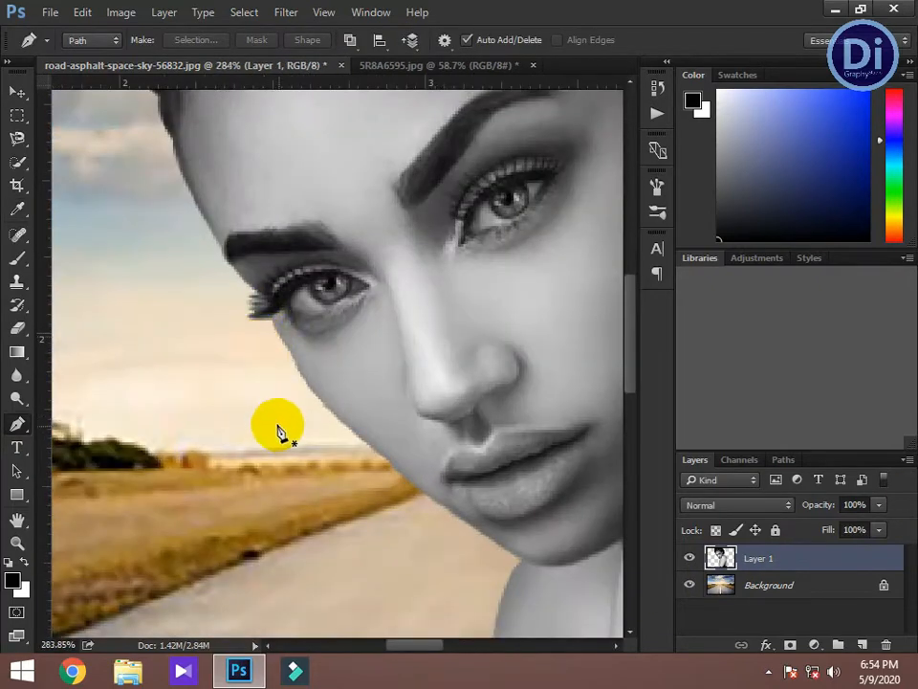
scroll(277, 421, down, 4)
scroll(277, 416, down, 1)
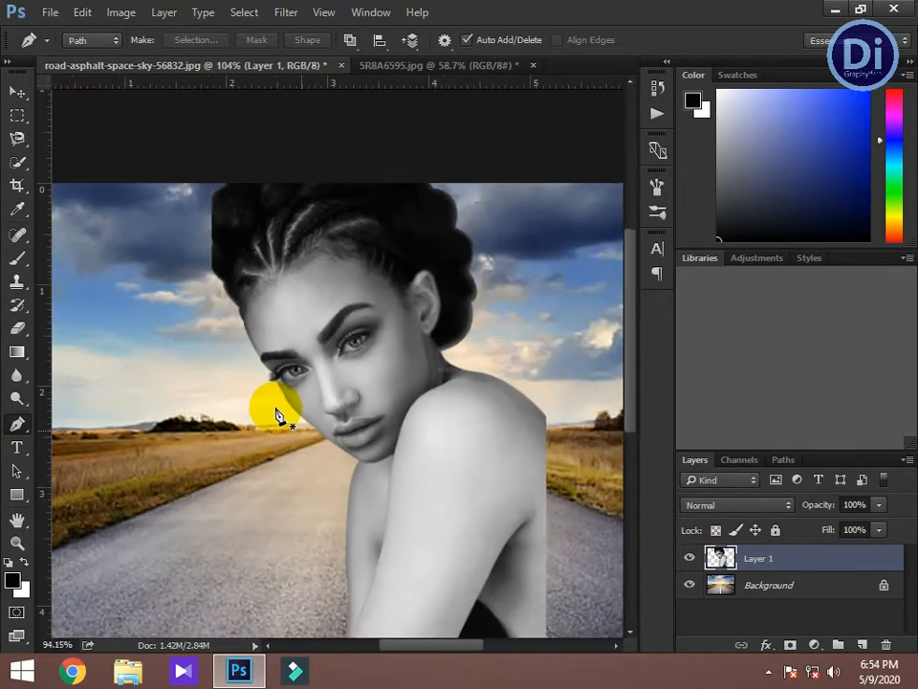
scroll(625, 399, down, 2)
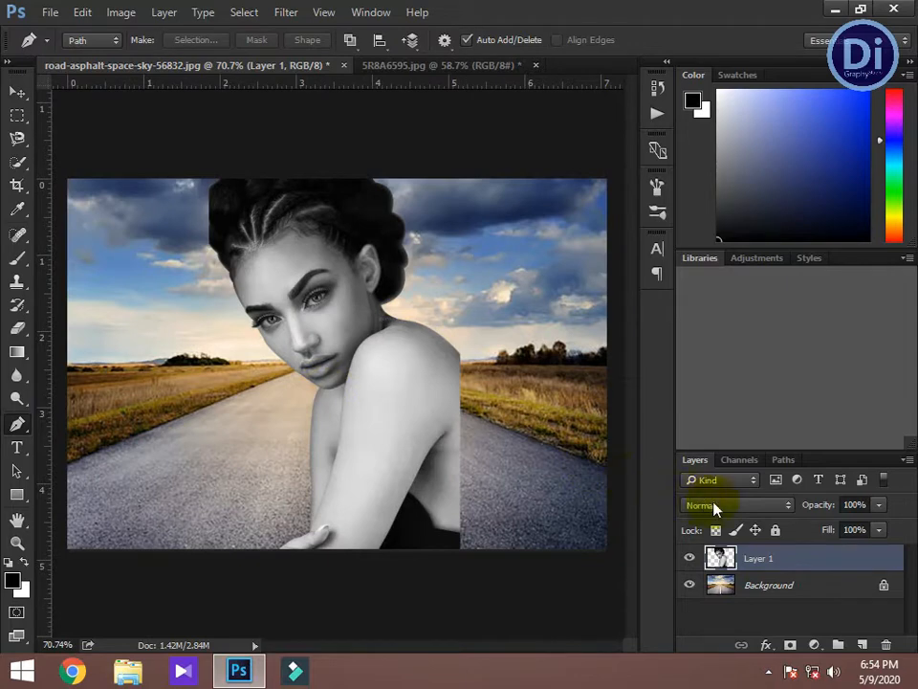
ctrl+click(722, 566)
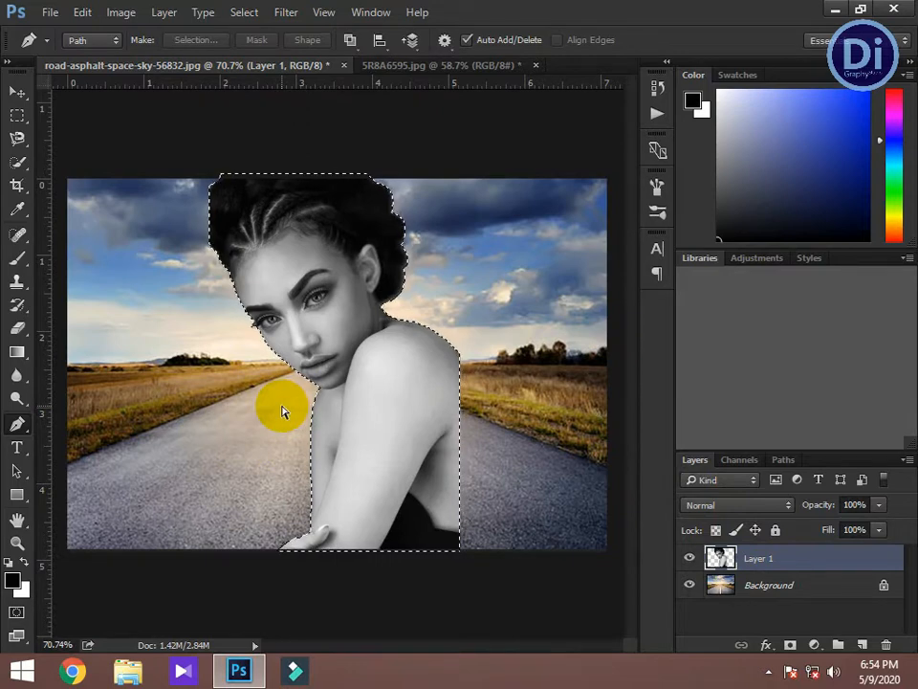
key(ctrl+shift+i)
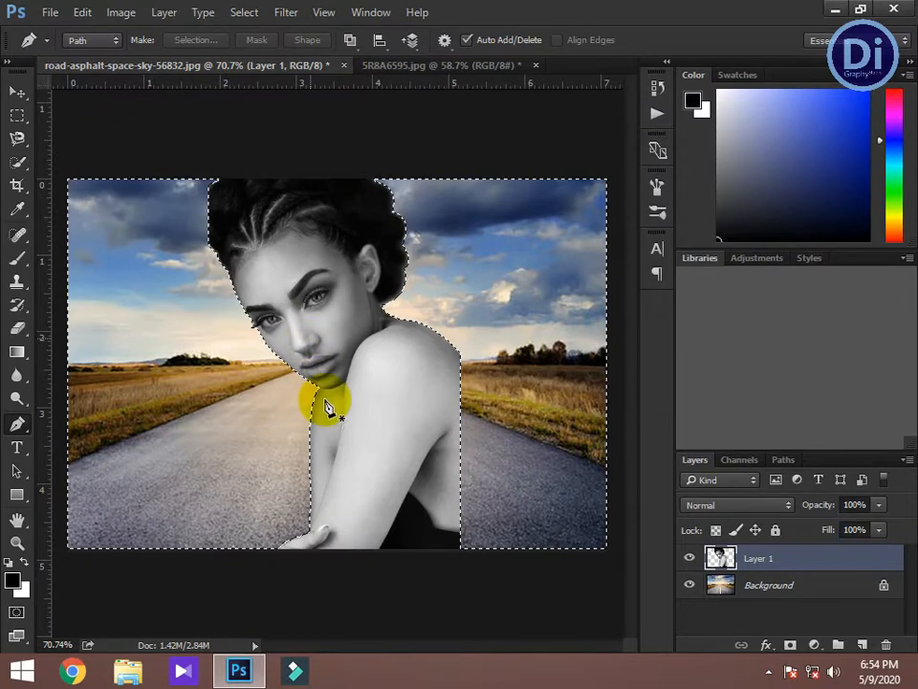
- Add an Exposure adjustment layer for the selected landscape with Exposure -0.50 and Gamma Correction 0.80
click(814, 647)
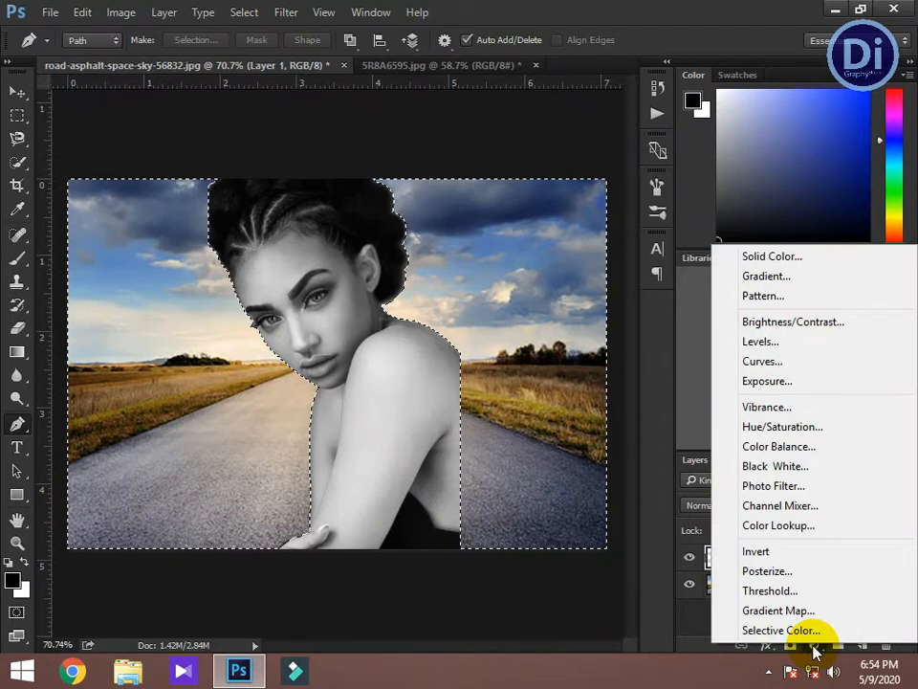
click(782, 382)
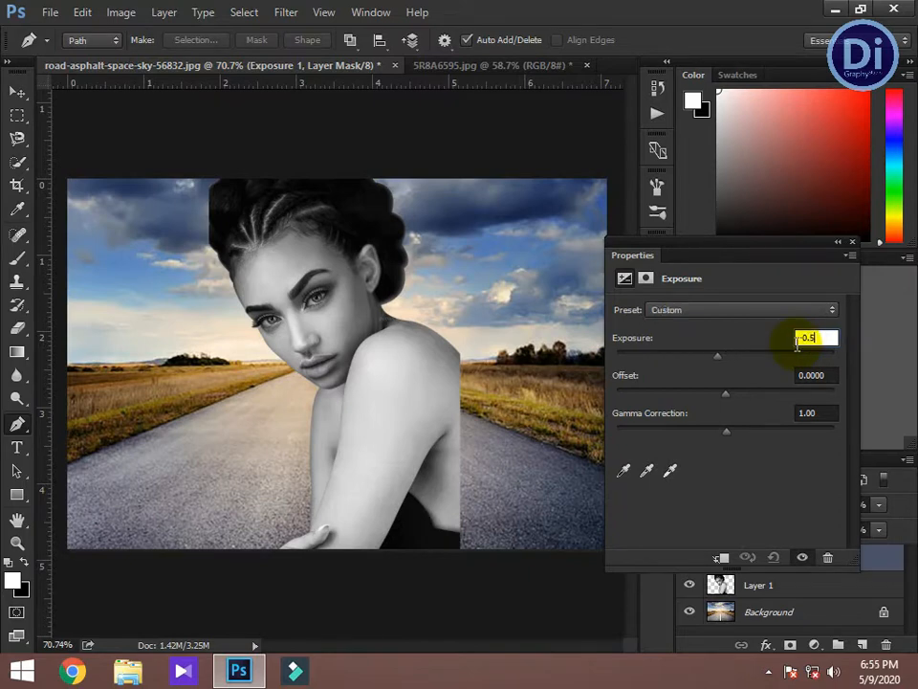
text(0)
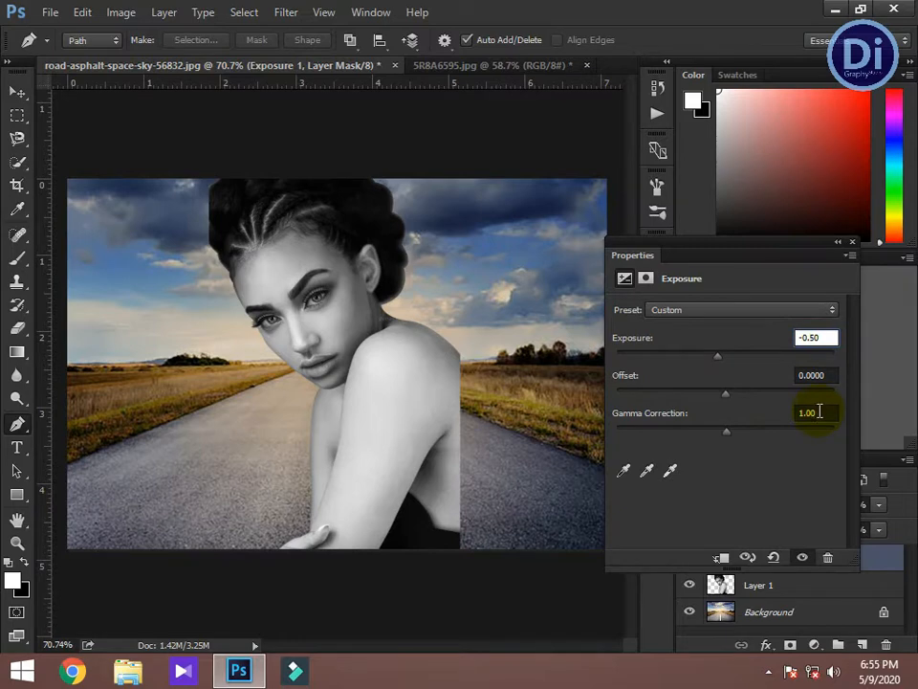
drag(828, 414, 777, 413)
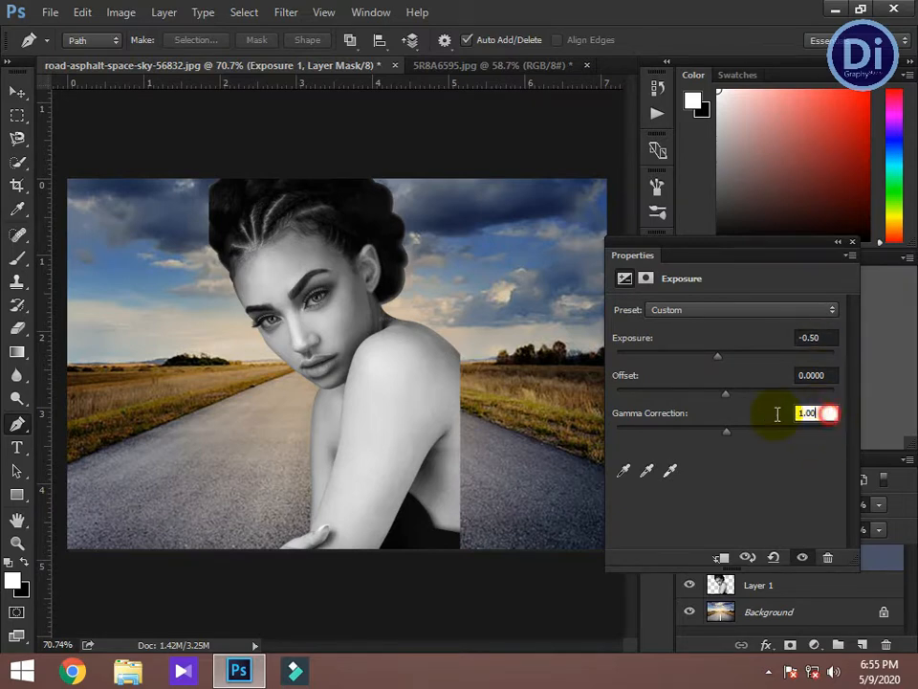
text(0.8)
key(Return)
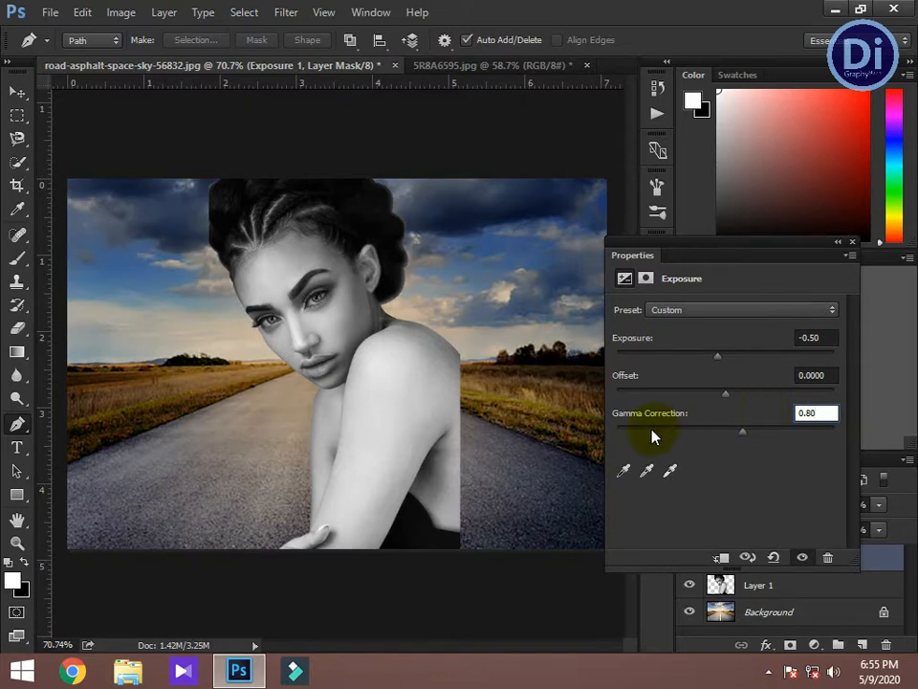
click(852, 244)
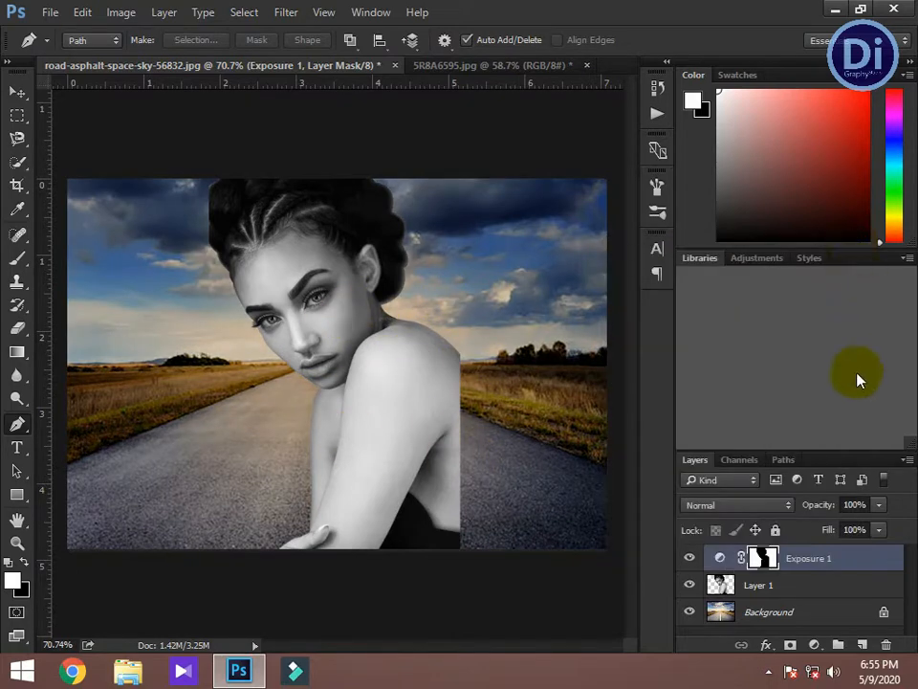
- Toggle the woman's layer visibility to compare the composite with the masked exposure effect, and leave the layer hidden
click(690, 584)
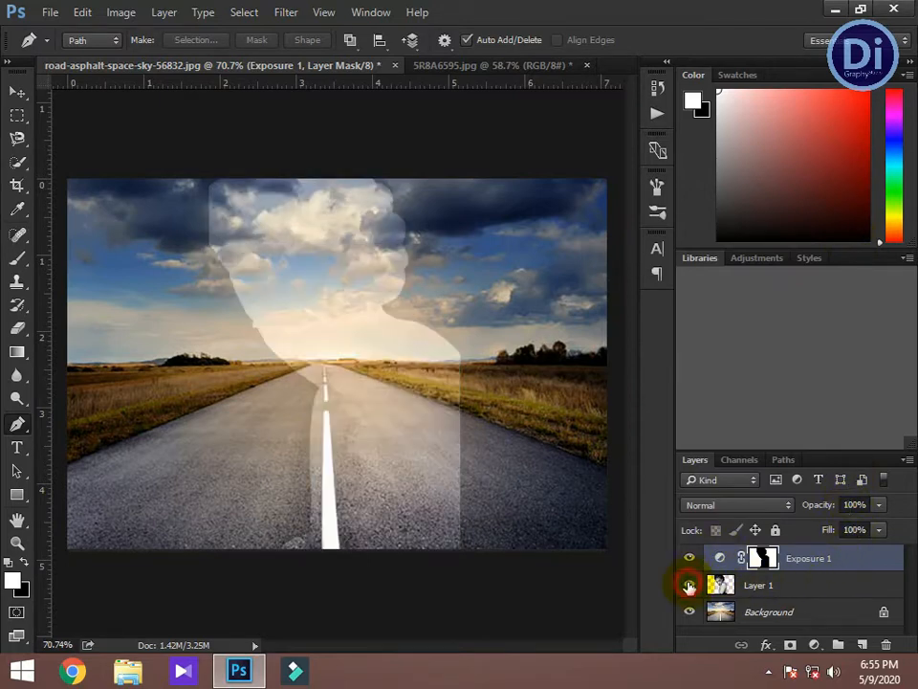
click(689, 584)
click(689, 584)
click(690, 584)
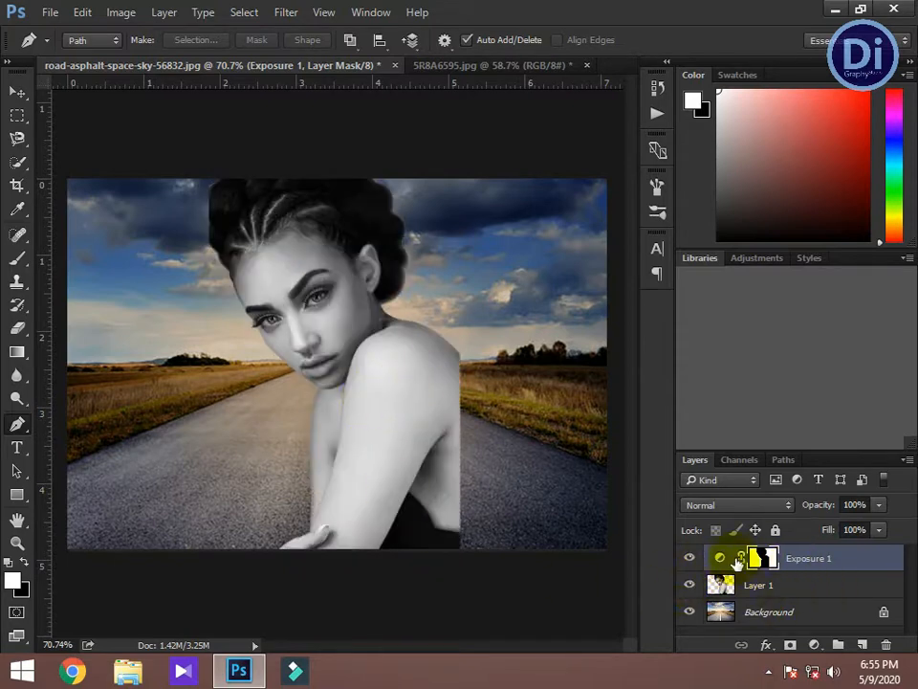
click(690, 586)
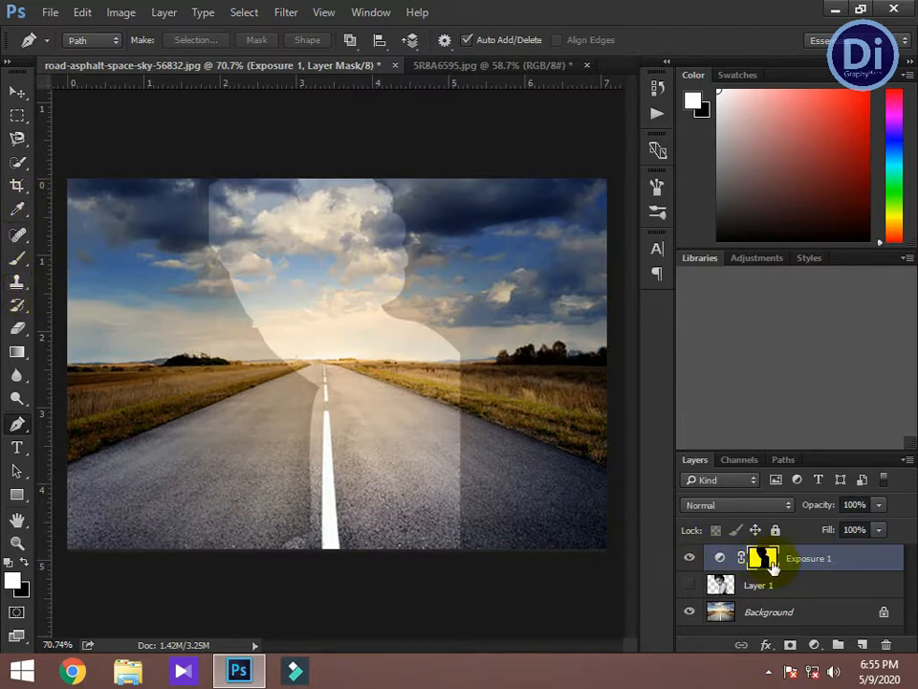
- Set up a soft Brush with white (ffffff) as foreground colour, 0% hardness and a diameter of about 222 px
click(16, 260)
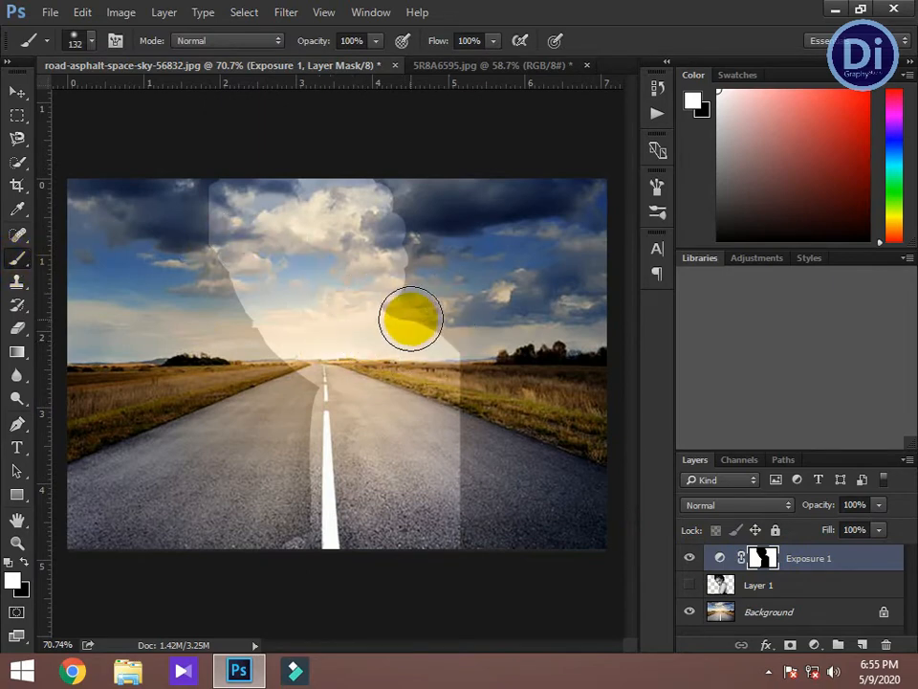
click(695, 102)
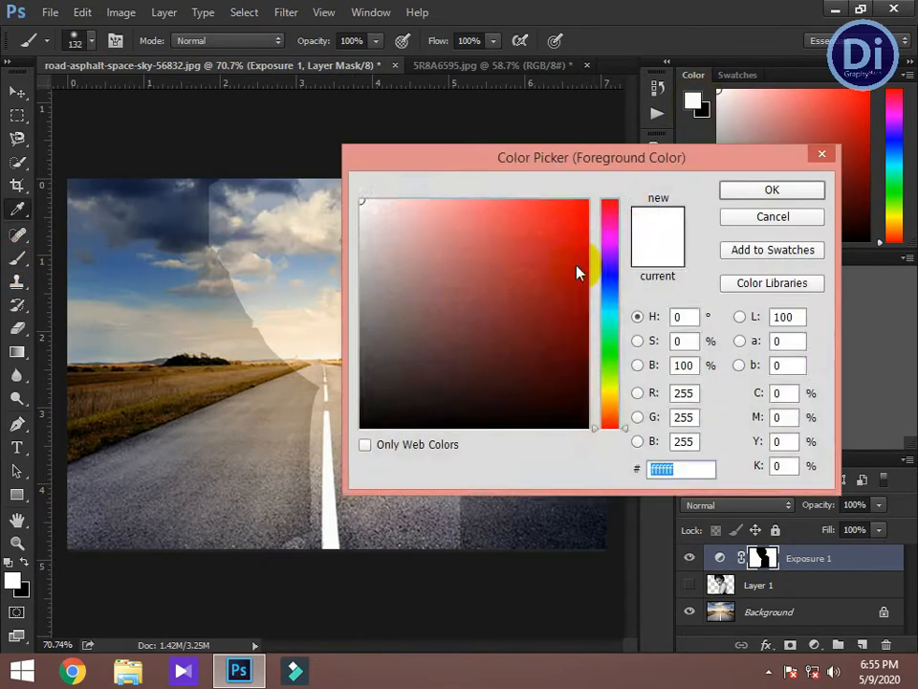
click(364, 204)
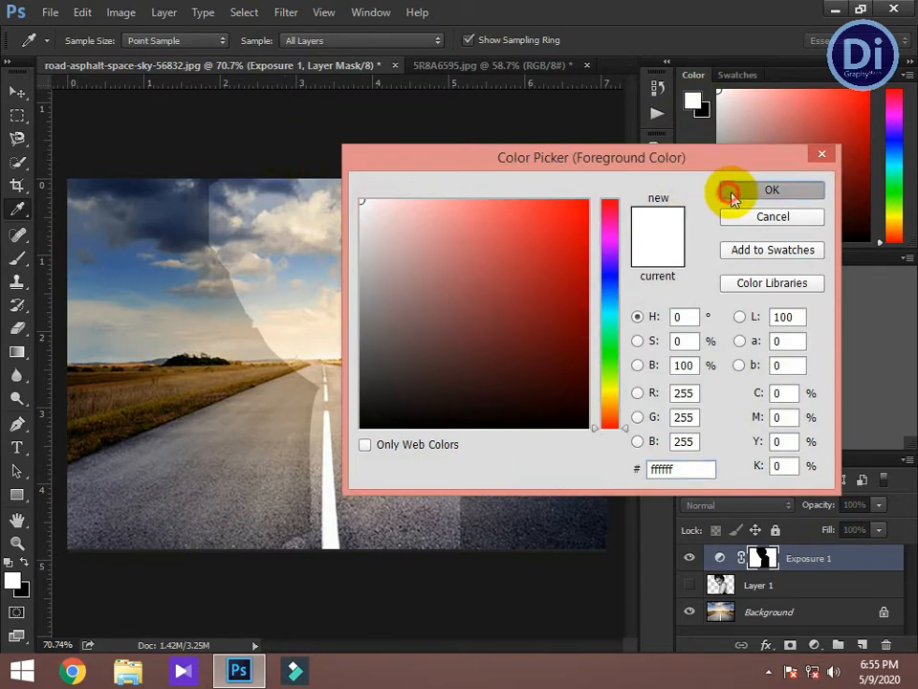
click(741, 190)
mouse_move(397, 408)
mouse_down()
mouse_move(424, 412)
mouse_move(378, 405)
mouse_move(383, 334)
mouse_up()
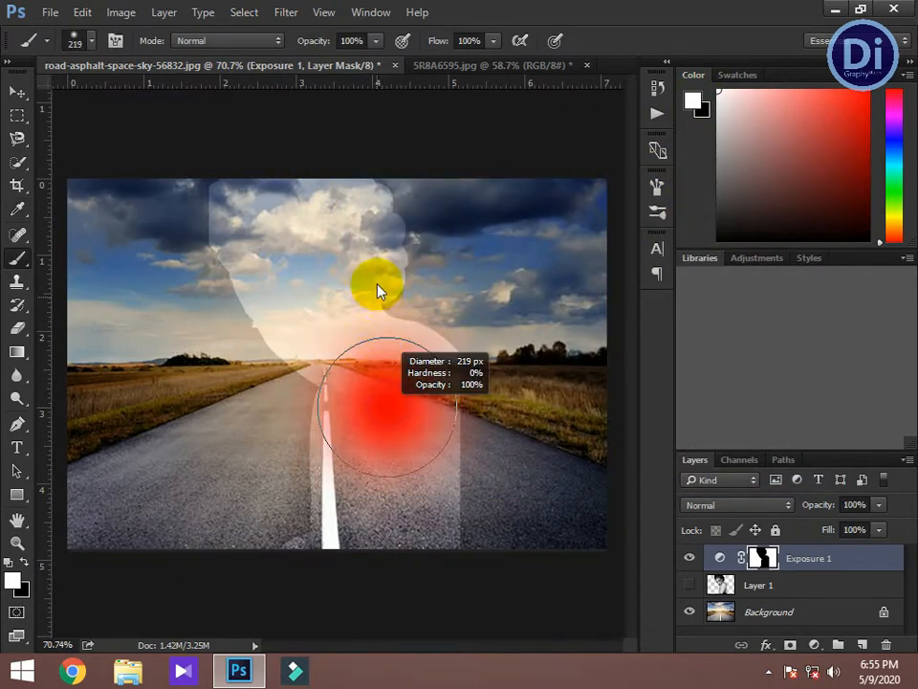
drag(377, 292, 383, 277)
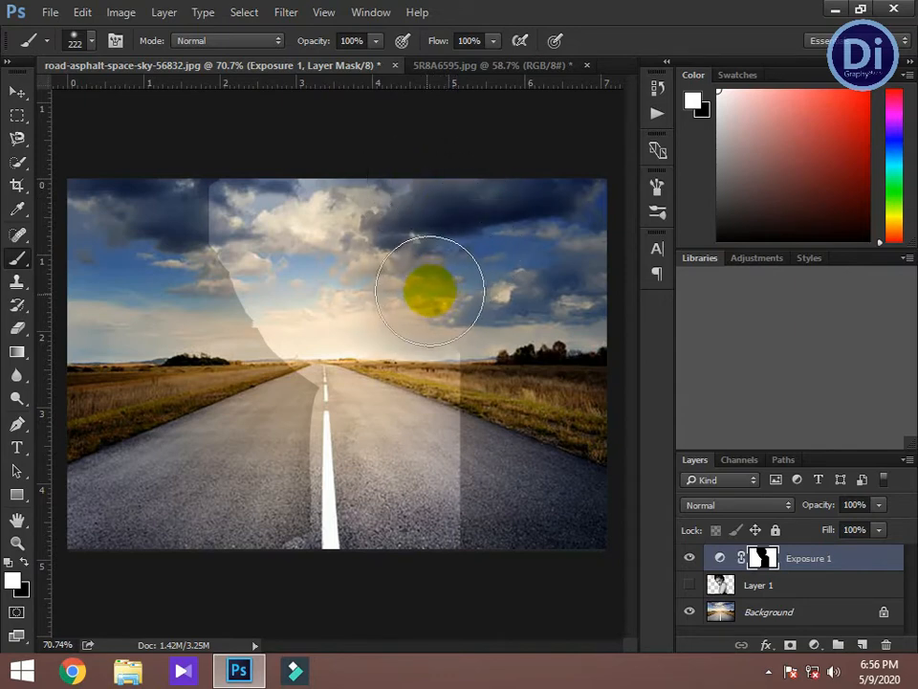
- Paint white on the Exposure mask over the right part of the woman's silhouette, extending the darkening into the sky and road
drag(435, 204, 491, 370)
mouse_move(526, 420)
mouse_down()
mouse_move(563, 419)
mouse_move(521, 455)
mouse_move(525, 500)
mouse_move(525, 434)
mouse_move(452, 242)
mouse_up()
drag(370, 303, 317, 305)
drag(177, 235, 164, 229)
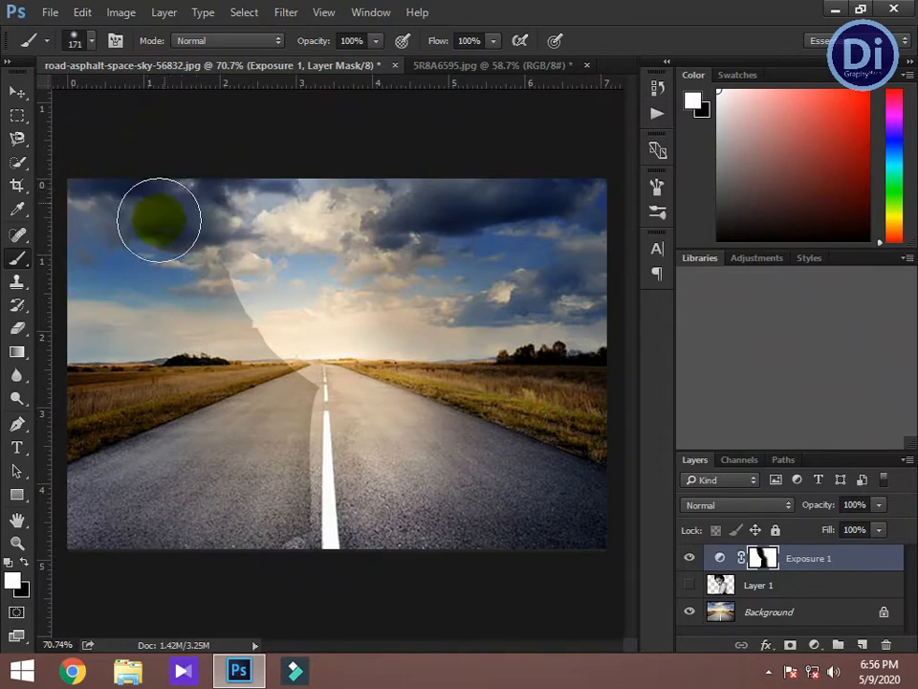
drag(461, 329, 483, 336)
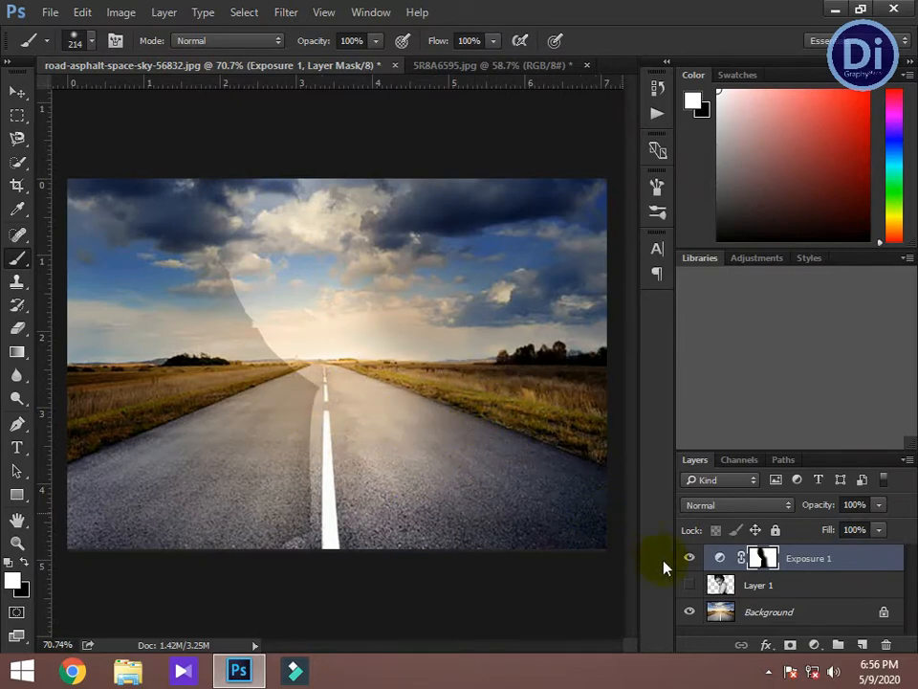
- Show the woman's layer again and add a black layer mask that hides all of it
click(767, 588)
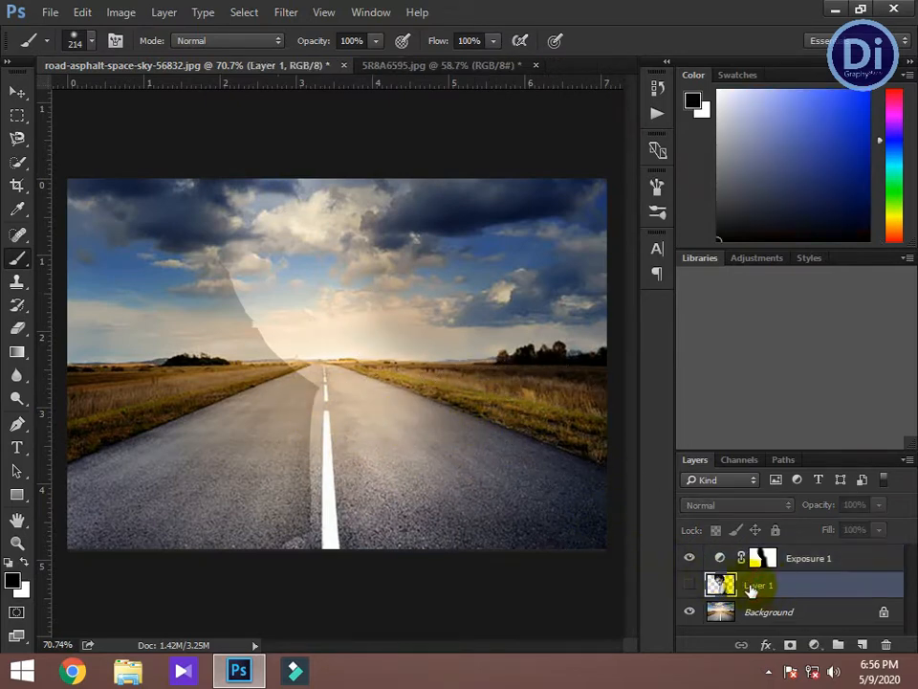
click(690, 585)
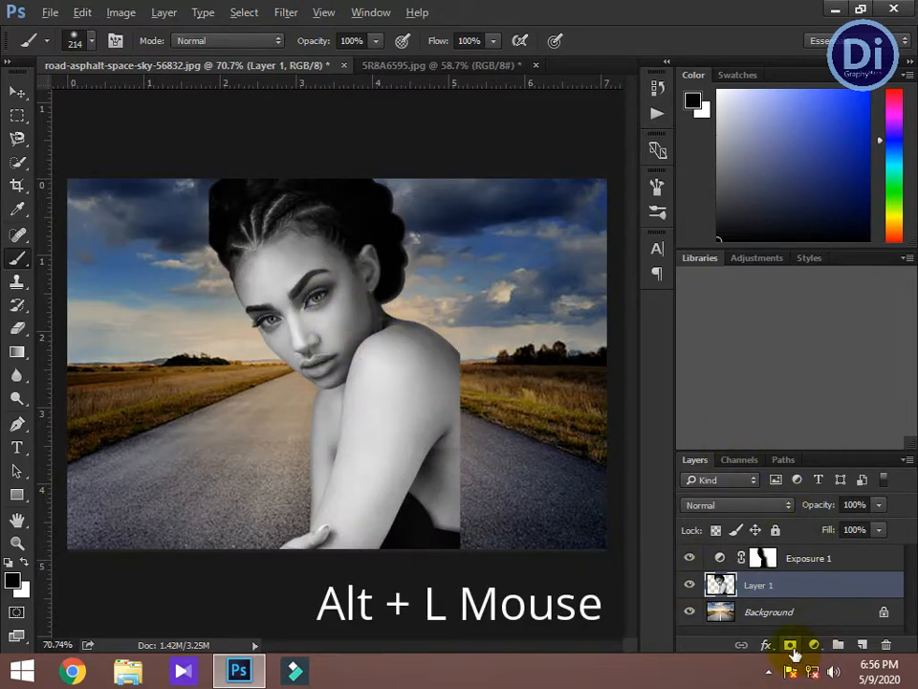
alt+click(791, 646)
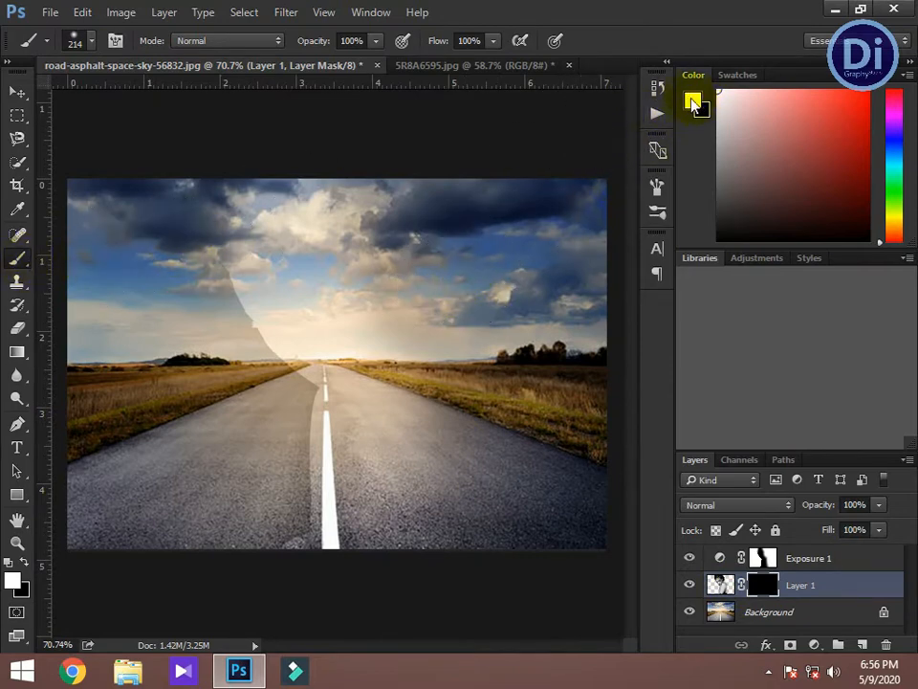
- Paint white on the layer mask with a soft brush of about 296 px to reveal the left part of her face and arm
drag(240, 375, 200, 403)
mouse_move(185, 348)
mouse_down()
mouse_move(202, 378)
mouse_move(231, 377)
mouse_move(242, 392)
mouse_move(263, 371)
mouse_move(244, 408)
mouse_move(274, 419)
mouse_move(237, 448)
mouse_move(268, 483)
mouse_move(249, 511)
mouse_move(259, 513)
mouse_move(246, 524)
mouse_move(203, 471)
mouse_up()
drag(212, 423, 225, 425)
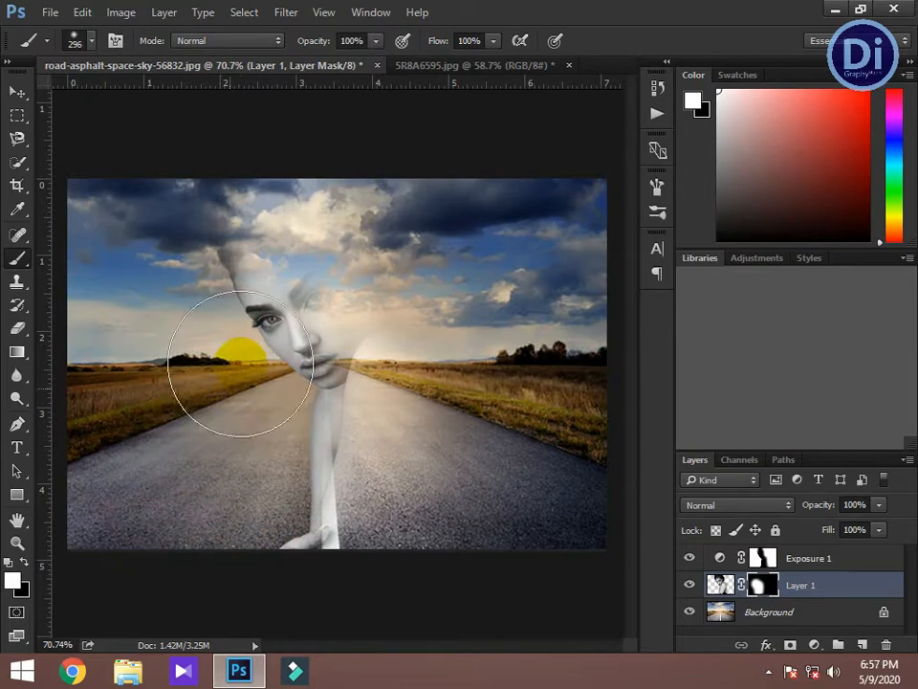
click(237, 351)
click(209, 324)
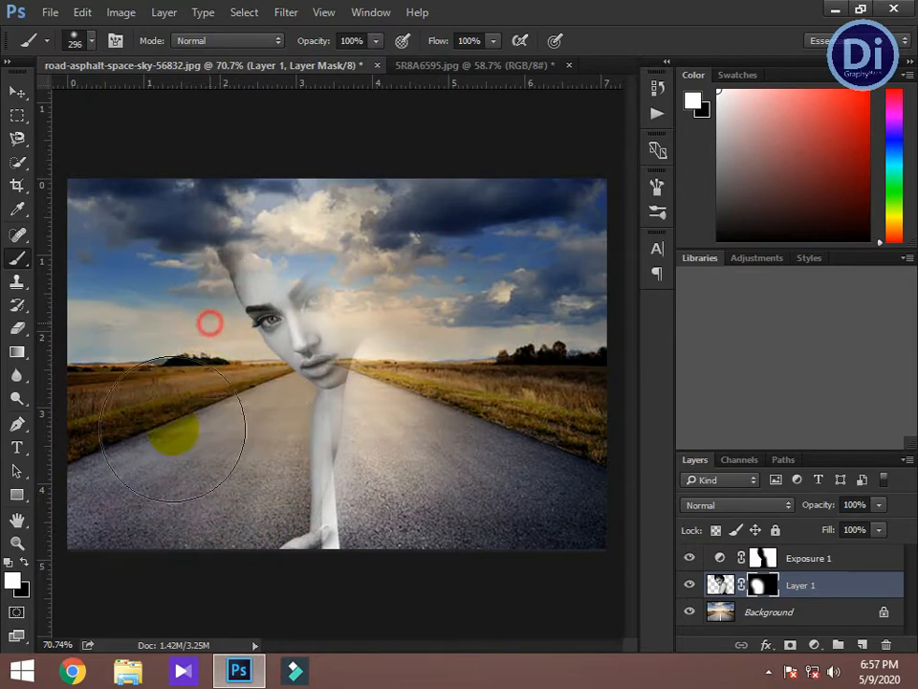
- Paint white on the woman's layer mask beside her forearm and hand, using the soft brush of about 296 px
click(232, 465)
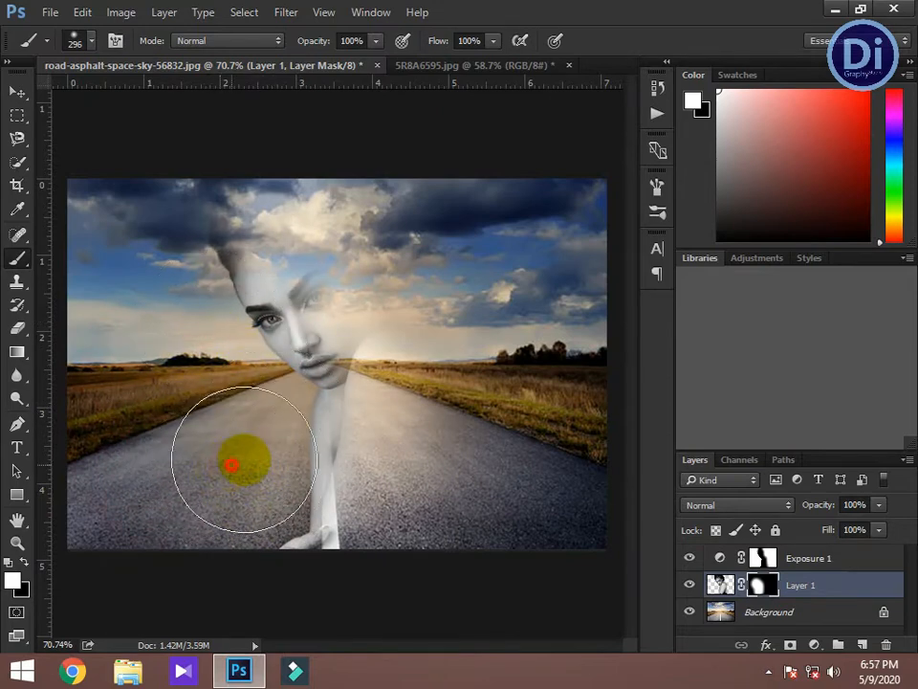
key(ctrl+minus)
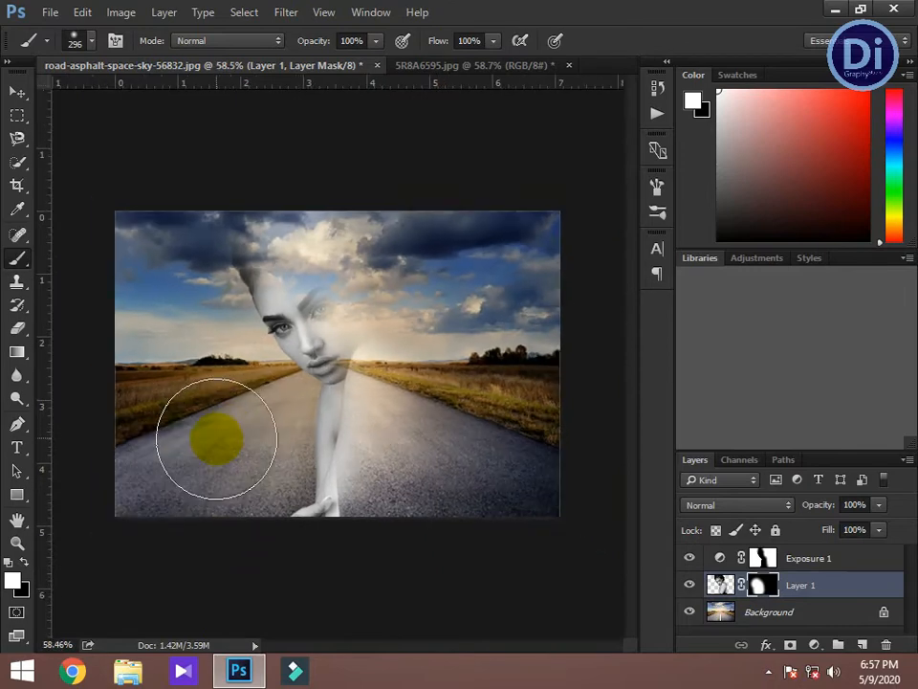
key(ctrl+plus)
key(ctrl+plus)
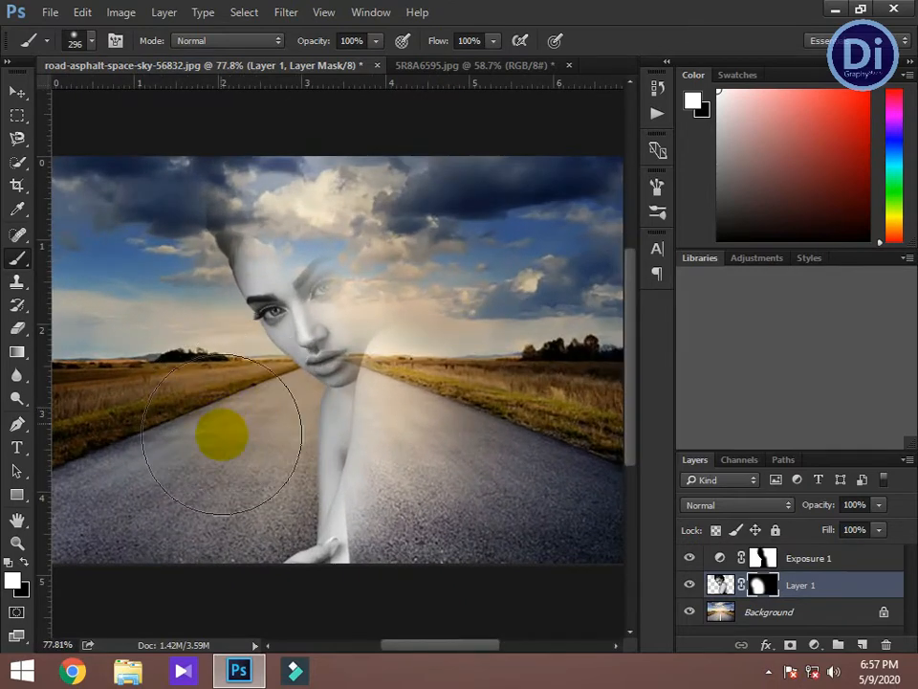
scroll(184, 398, up, 1)
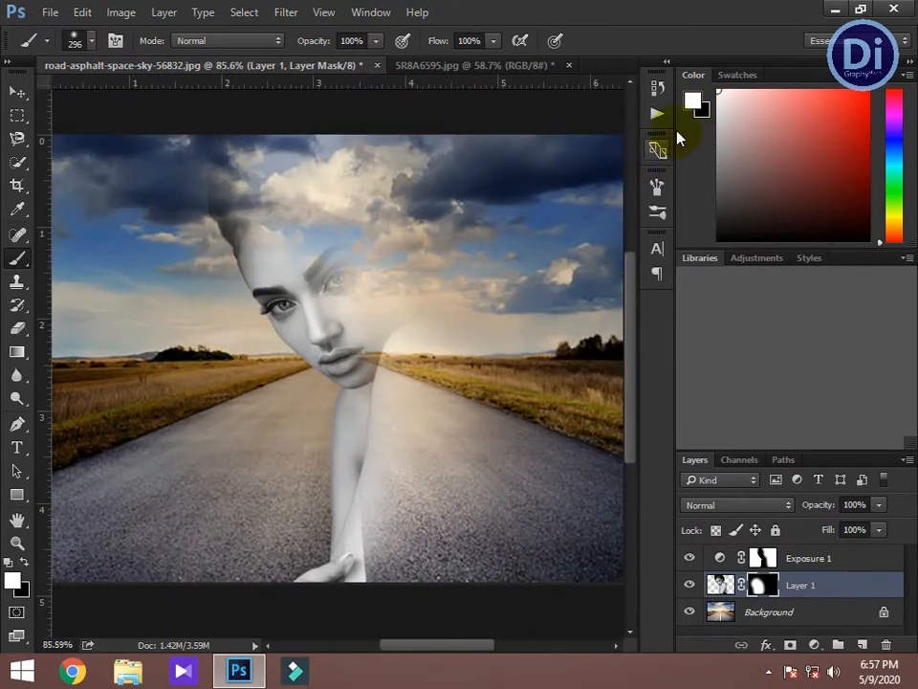
- Set the foreground colour to black (000000) and paint on the layer mask to hide the woman's upper-left hair edge against the sky
click(692, 102)
click(411, 390)
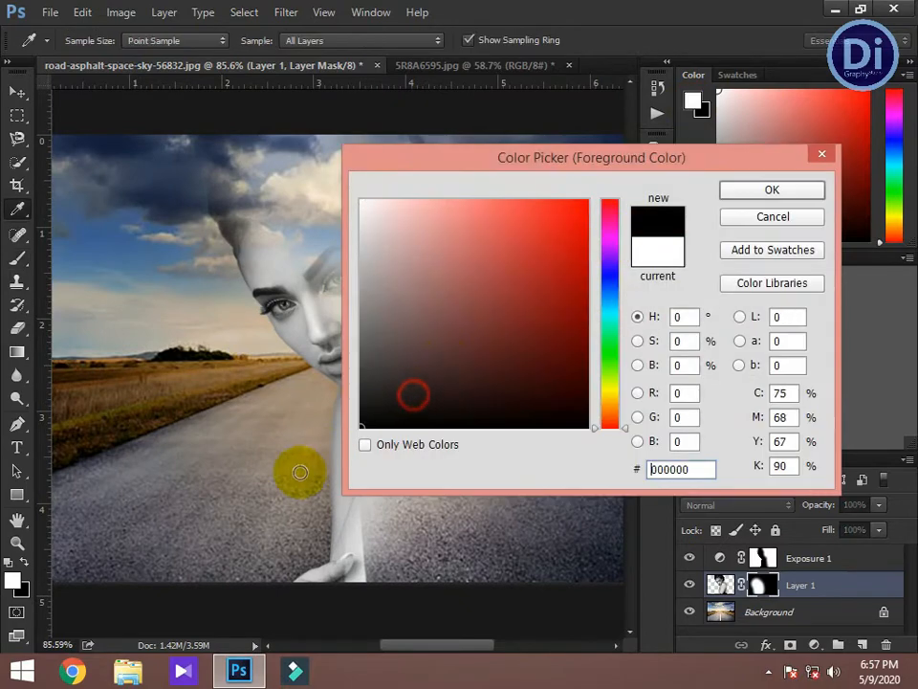
click(762, 197)
click(119, 200)
click(126, 147)
click(100, 190)
click(123, 158)
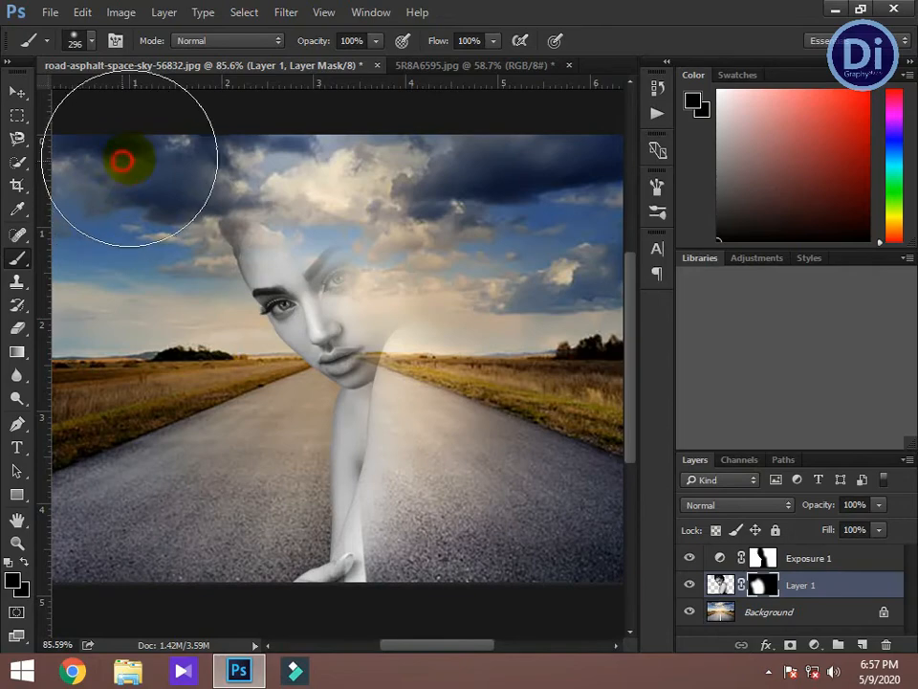
- Set the foreground colour back to white (ffffff) and paint on the layer mask to reveal more of her face, arm and shoulder
click(694, 101)
click(363, 201)
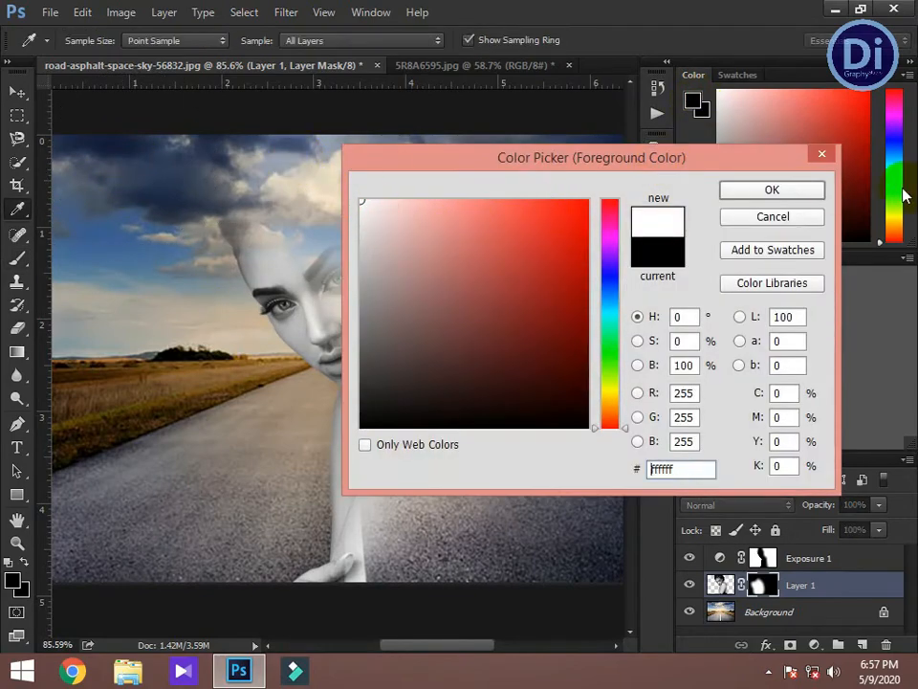
key(Escape)
key(x)
click(246, 383)
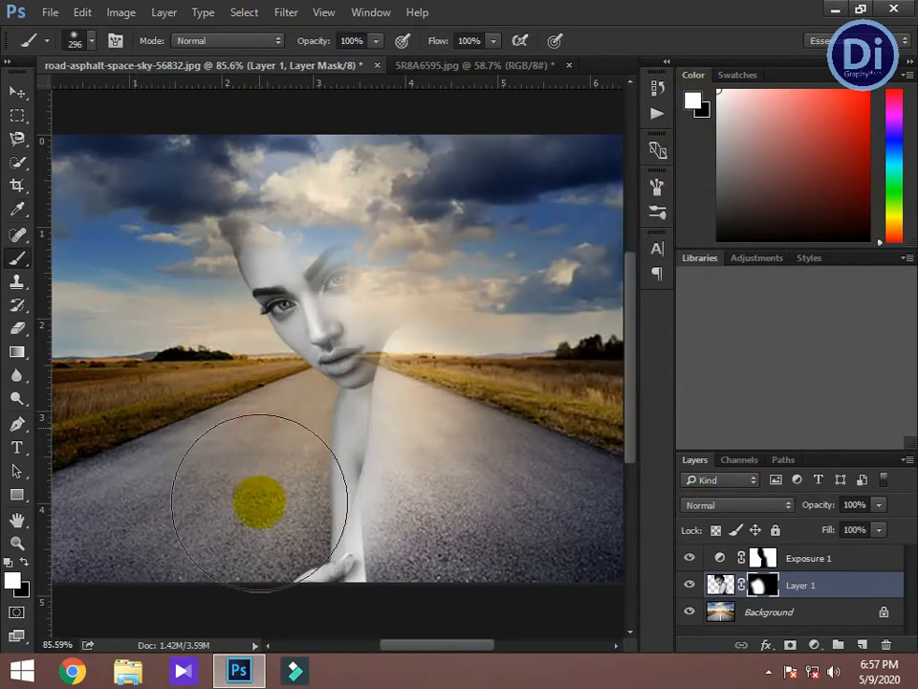
click(287, 502)
click(297, 499)
click(336, 445)
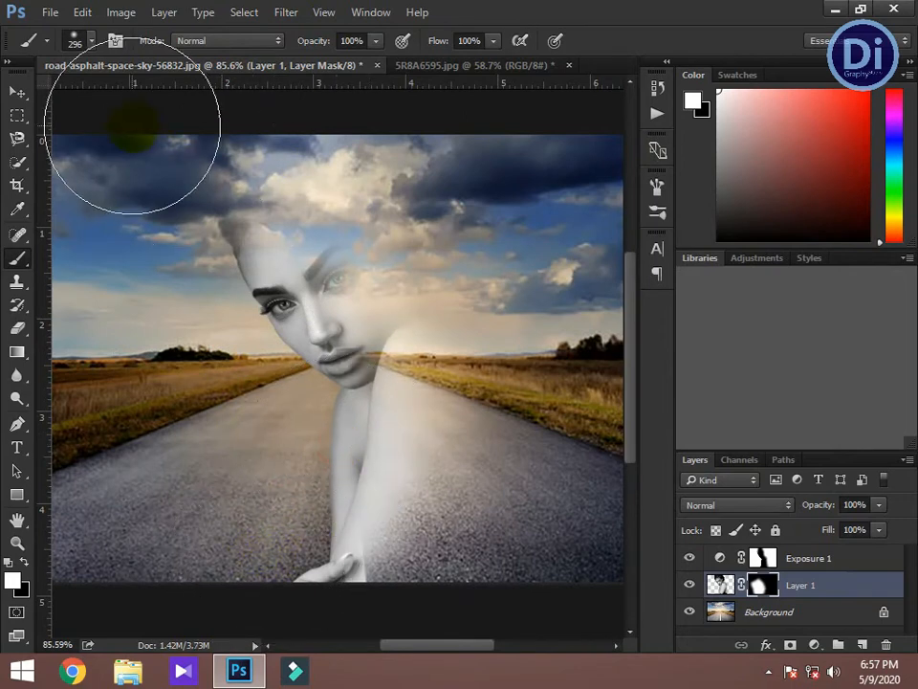
click(309, 351)
scroll(387, 488, down, 5)
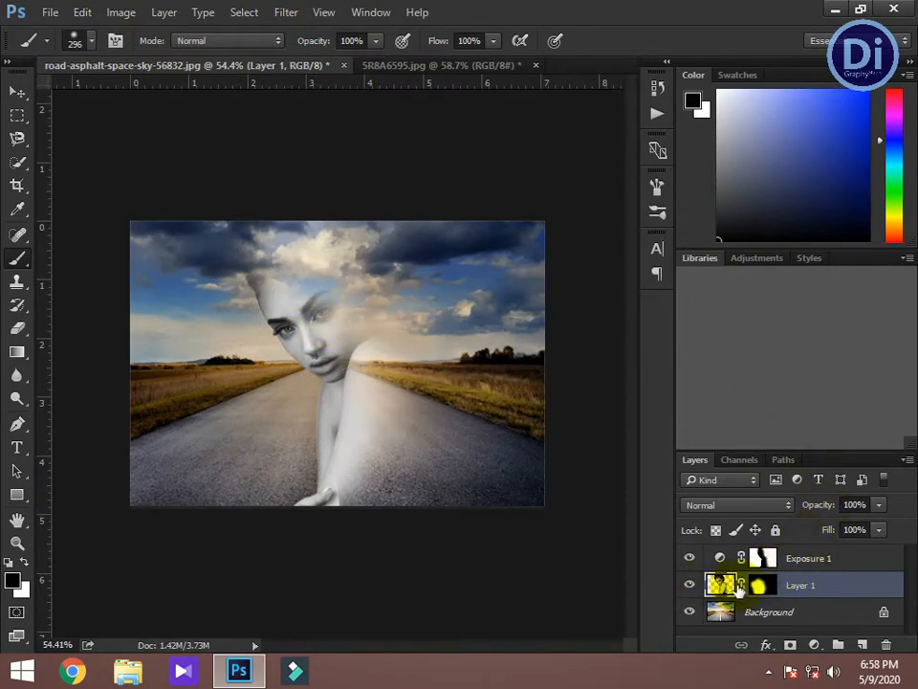
- Paint white on the Exposure layer's mask from the woman's shoulder down over the road beside her arm
click(819, 564)
key(x)
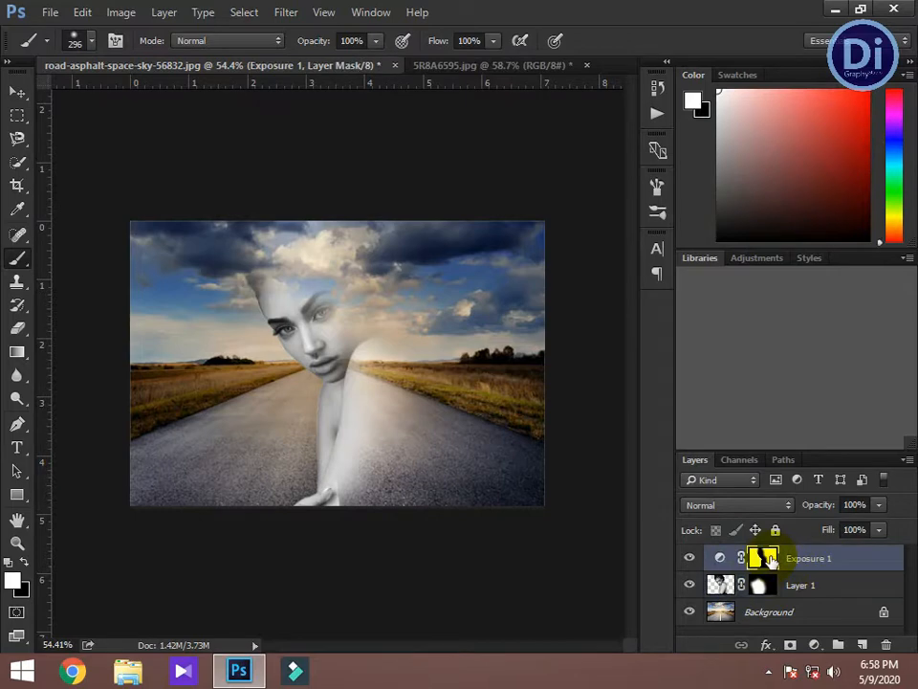
click(358, 376)
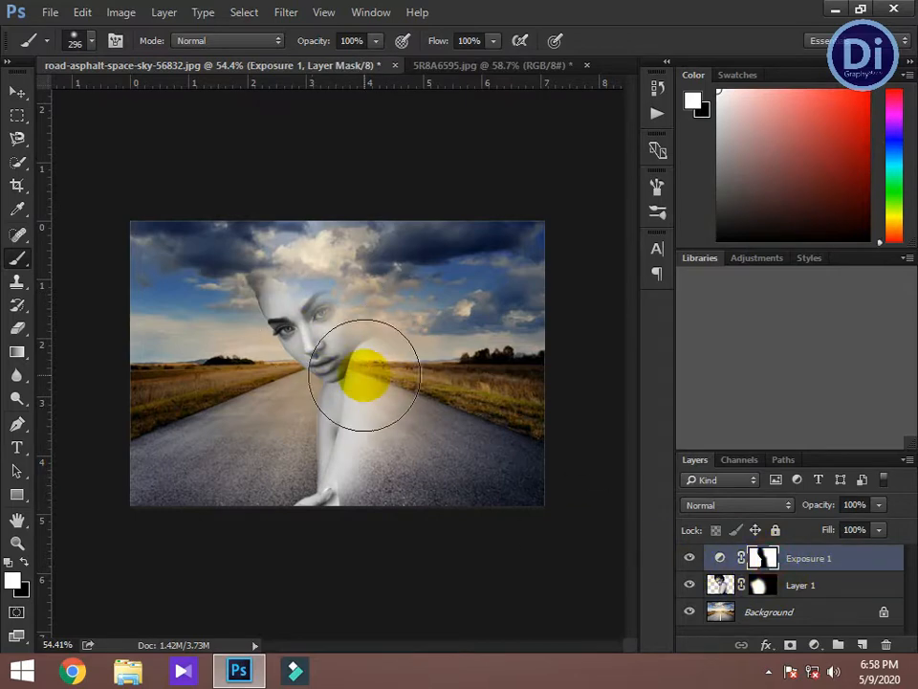
drag(364, 375, 387, 465)
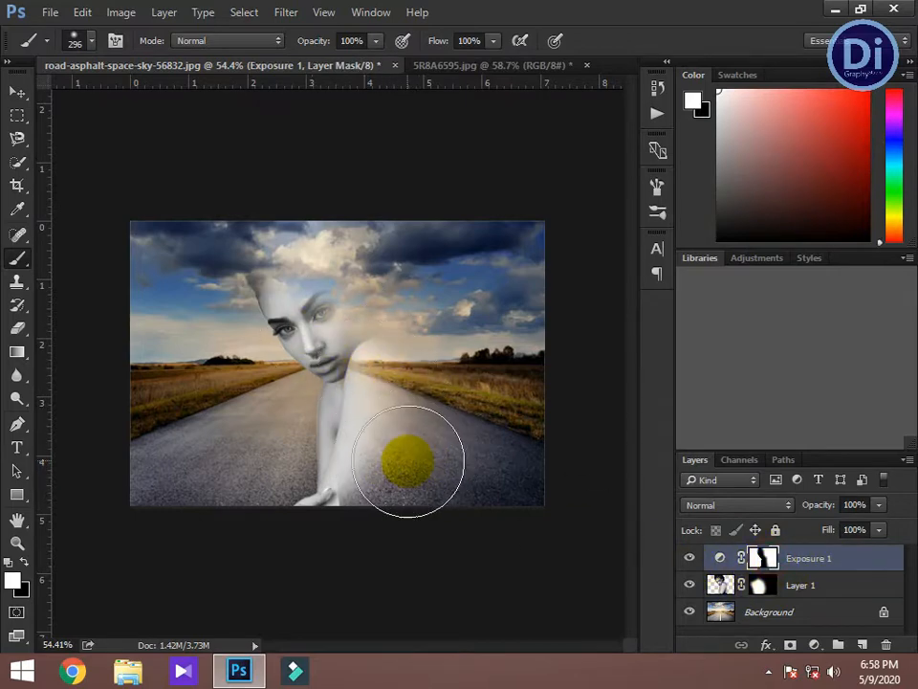
- Load the outline of the woman's layer as a selection and invert it to select the surrounding landscape
click(720, 588)
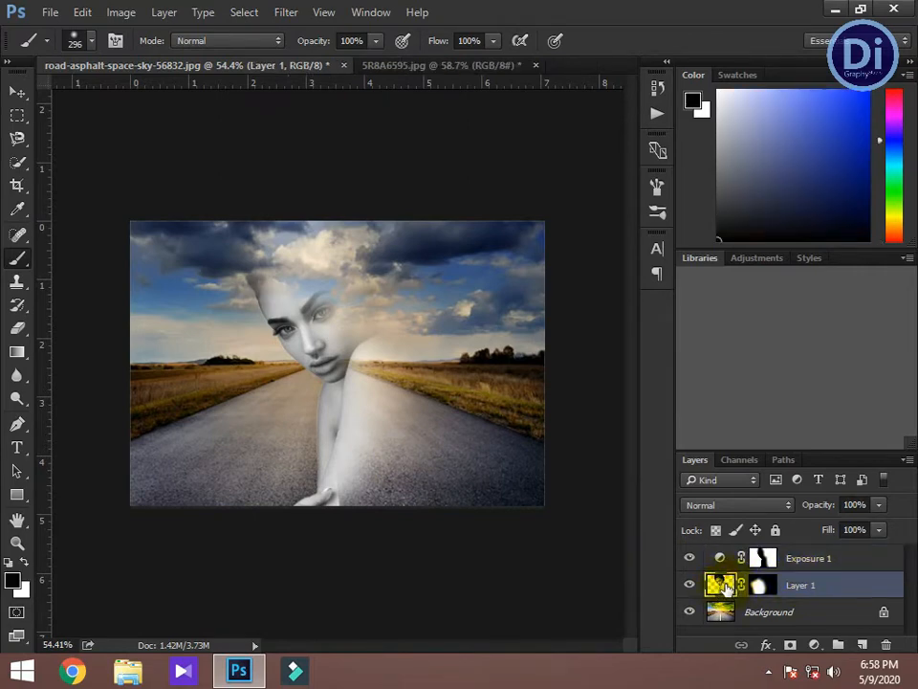
ctrl+click(724, 585)
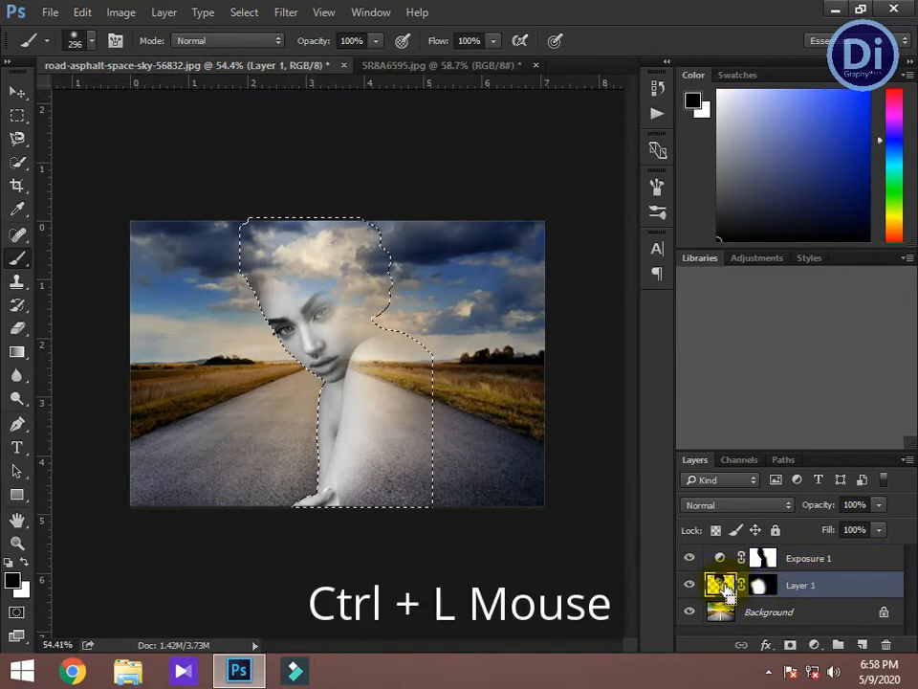
key(ctrl+shift+i)
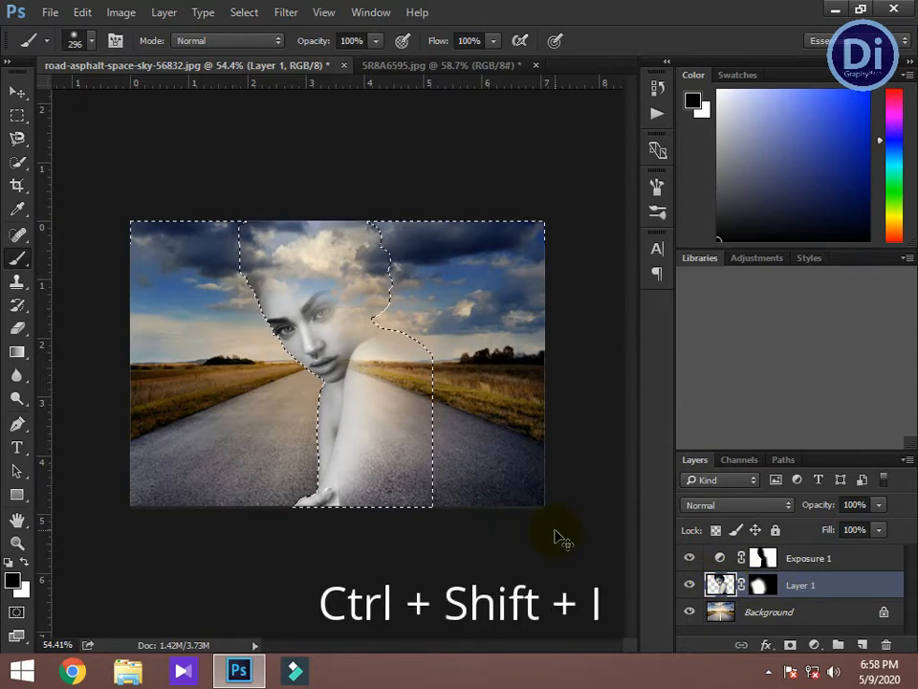
- Add a Brightness/Contrast adjustment layer for the selected surroundings with brightness -100 and contrast 50
click(814, 644)
click(789, 323)
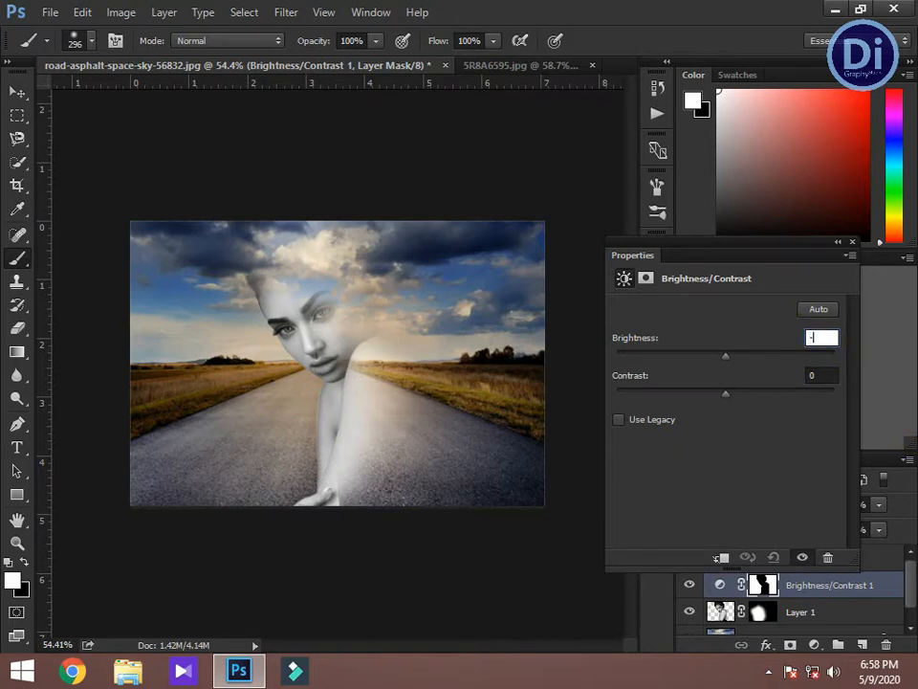
text(-100)
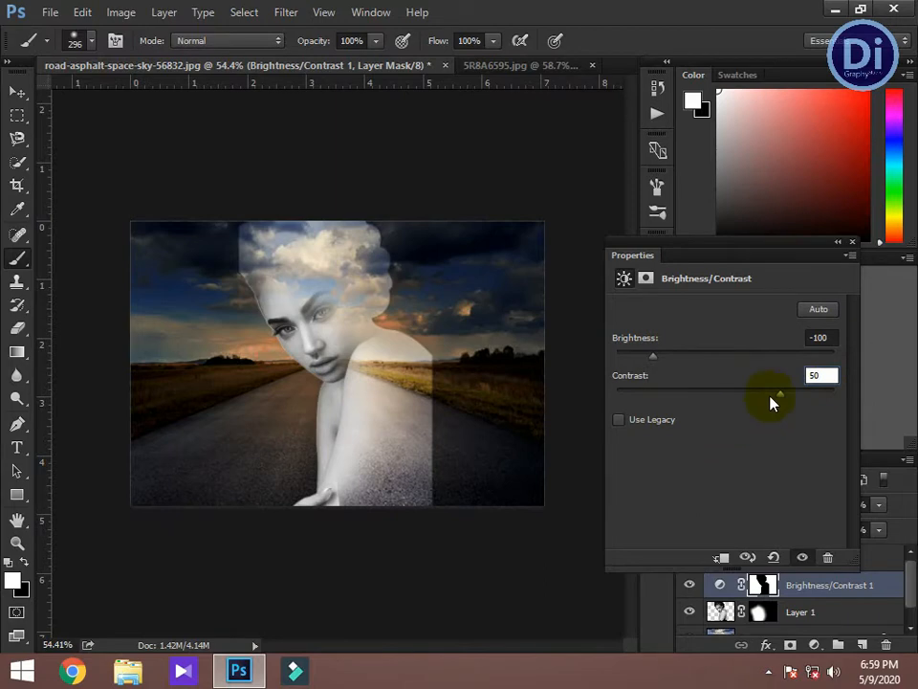
click(852, 245)
mouse_move(400, 375)
mouse_down()
mouse_move(409, 410)
mouse_move(379, 435)
mouse_move(349, 432)
mouse_move(360, 353)
mouse_up()
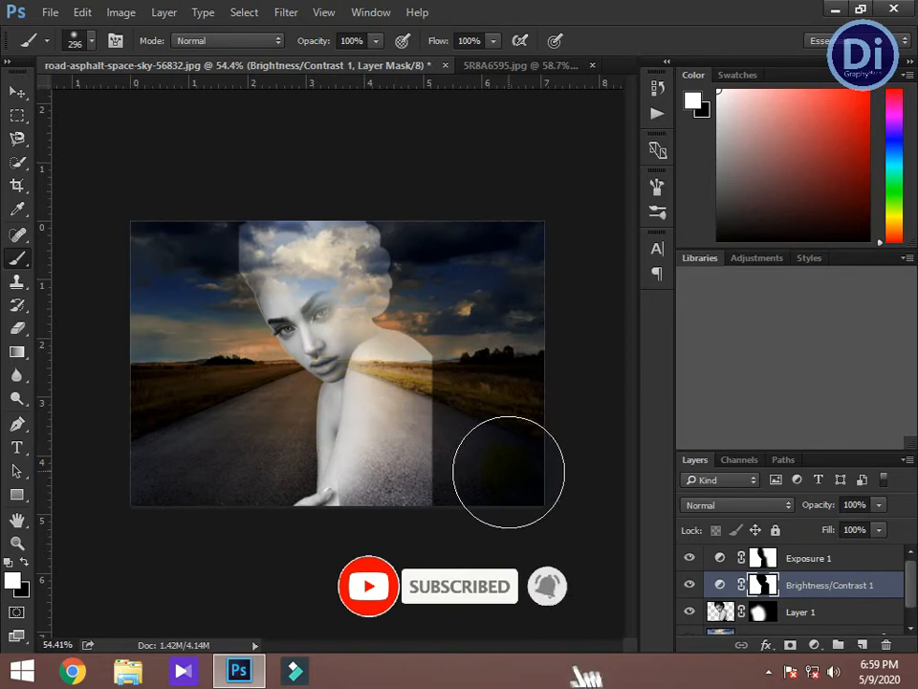
- Move the Brightness/Contrast layer above the Exposure layer and set white (ffffff) as the foreground colour
mouse_move(815, 580)
mouse_down()
mouse_move(816, 554)
mouse_move(820, 563)
mouse_up()
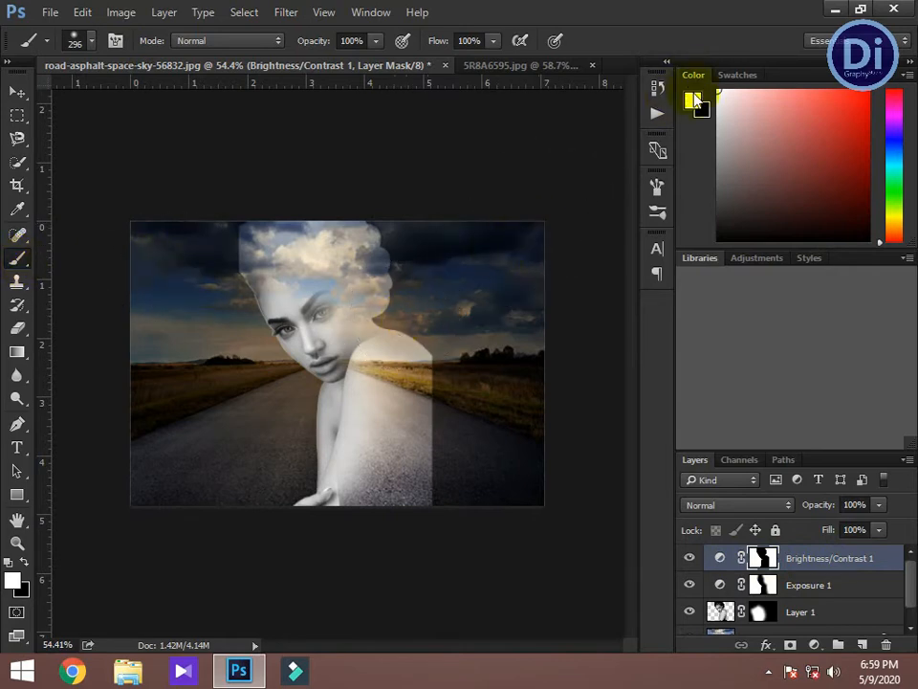
click(694, 102)
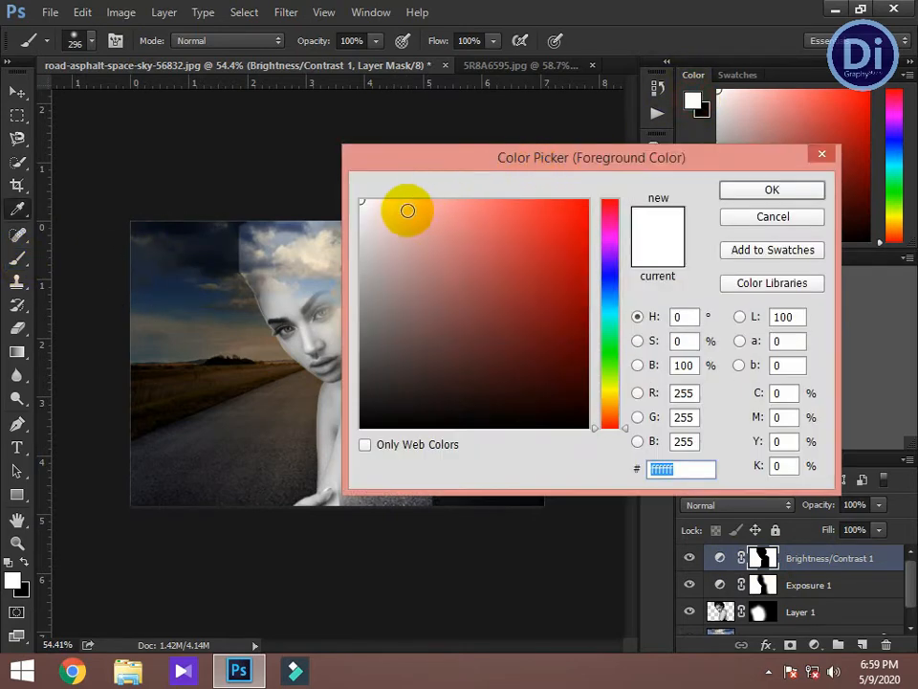
click(771, 191)
- Paint white on the Brightness/Contrast mask over the right edge of her hair and shoulder with soft brushes of about 248 to 398 px
mouse_move(399, 315)
mouse_down()
mouse_move(412, 300)
mouse_move(386, 297)
mouse_move(391, 301)
mouse_up()
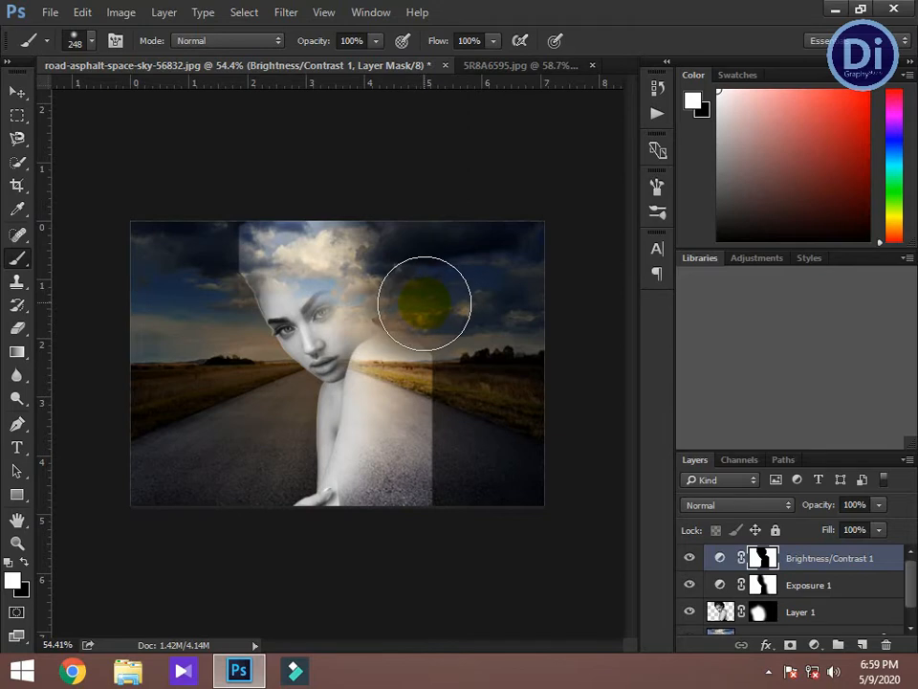
drag(429, 303, 465, 291)
mouse_move(484, 349)
mouse_down()
mouse_move(515, 375)
mouse_move(497, 411)
mouse_move(475, 340)
mouse_move(508, 403)
mouse_move(494, 423)
mouse_move(511, 438)
mouse_move(490, 512)
mouse_move(477, 523)
mouse_move(491, 463)
mouse_up()
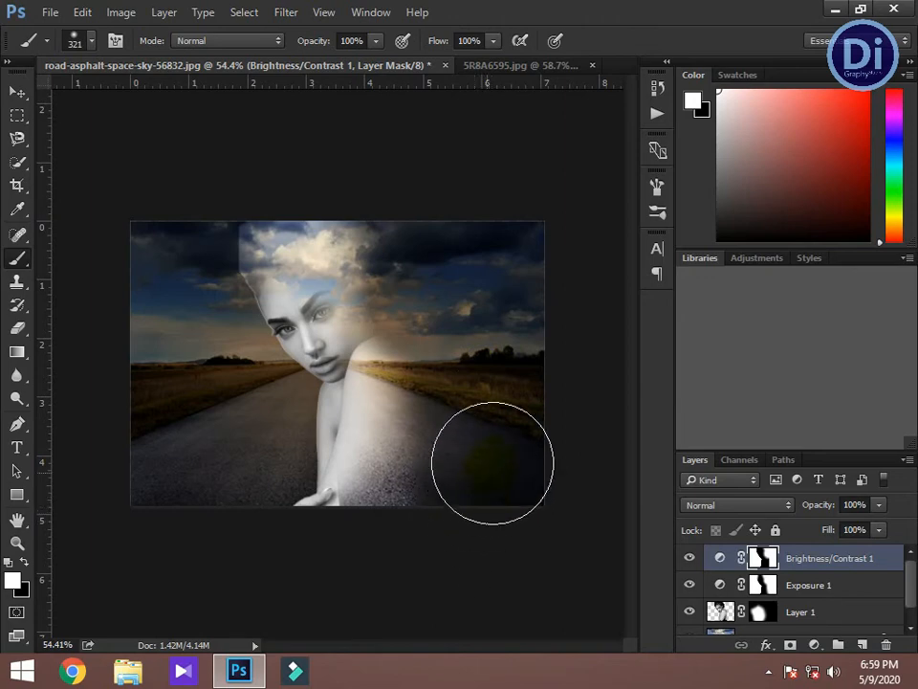
click(501, 443)
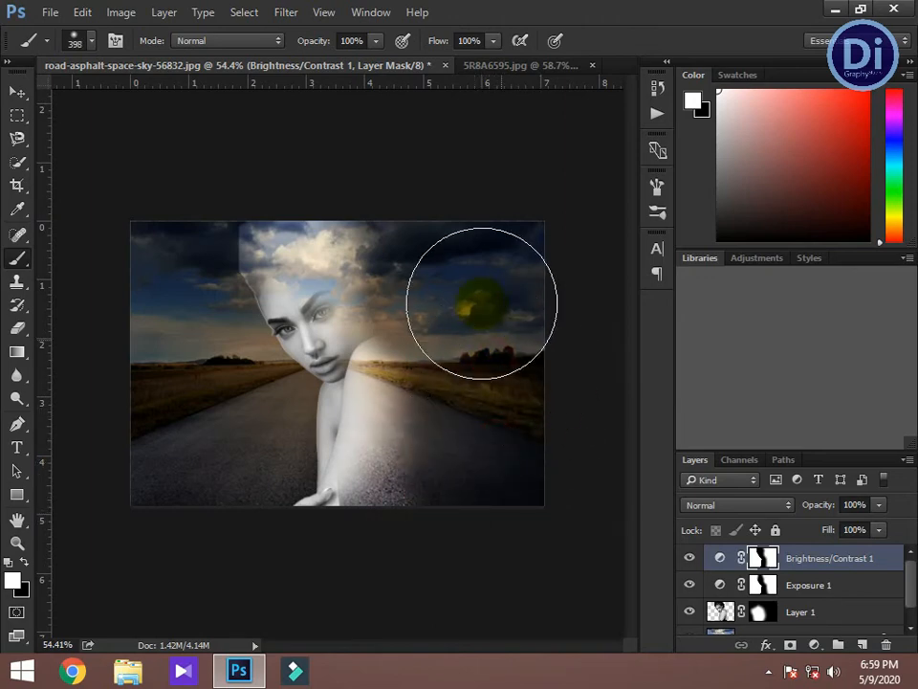
click(440, 179)
click(423, 188)
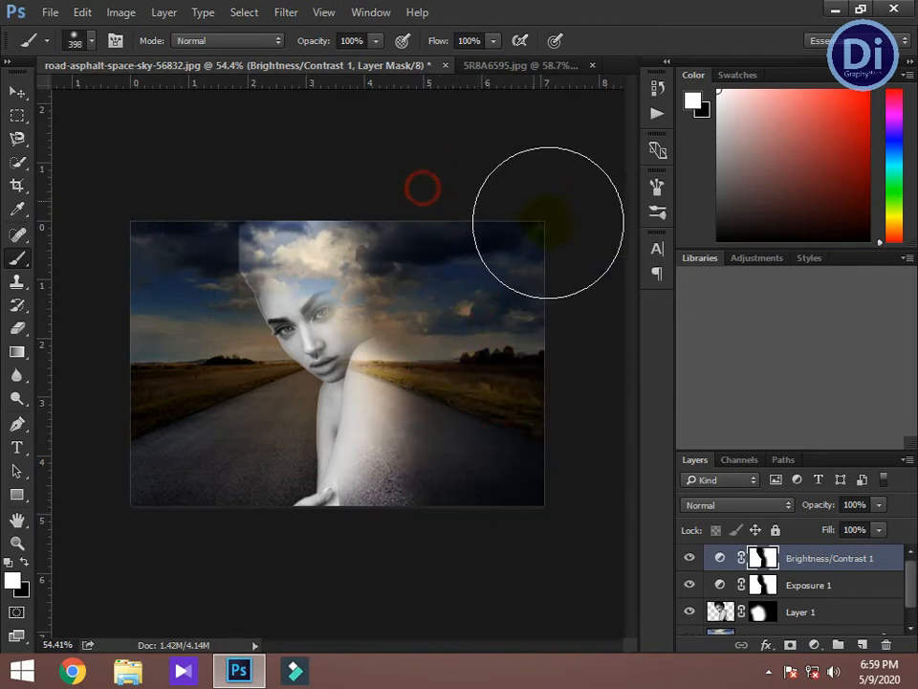
- Paint white on the Brightness/Contrast mask along the left edge of her hair, face and arm with soft brushes of about 95 to 229 px
scroll(281, 278, up, 4)
drag(189, 298, 131, 265)
drag(130, 245, 144, 149)
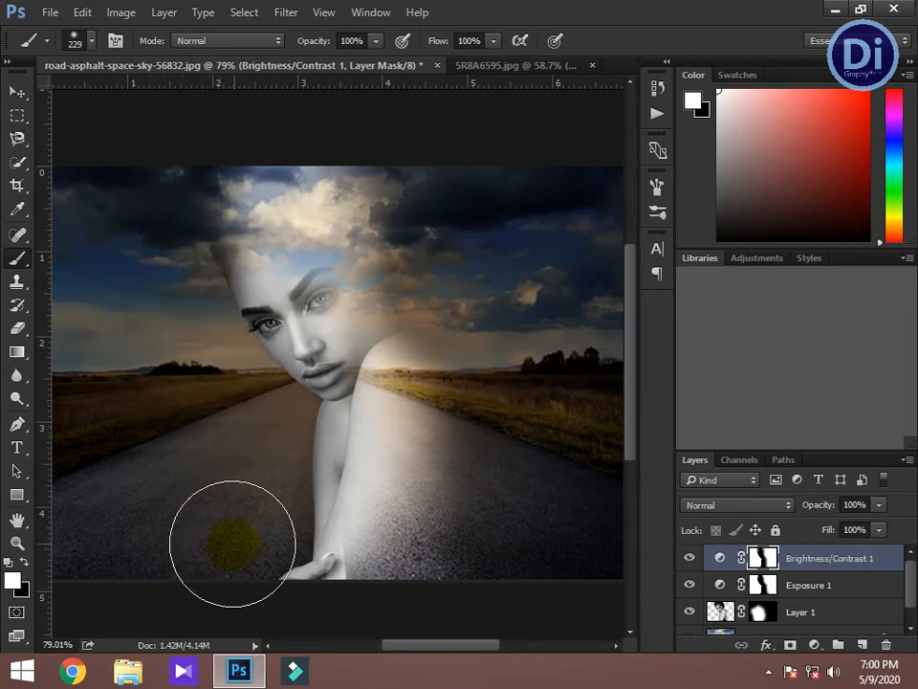
alt+drag(228, 442, 199, 441)
alt+drag(287, 413, 277, 413)
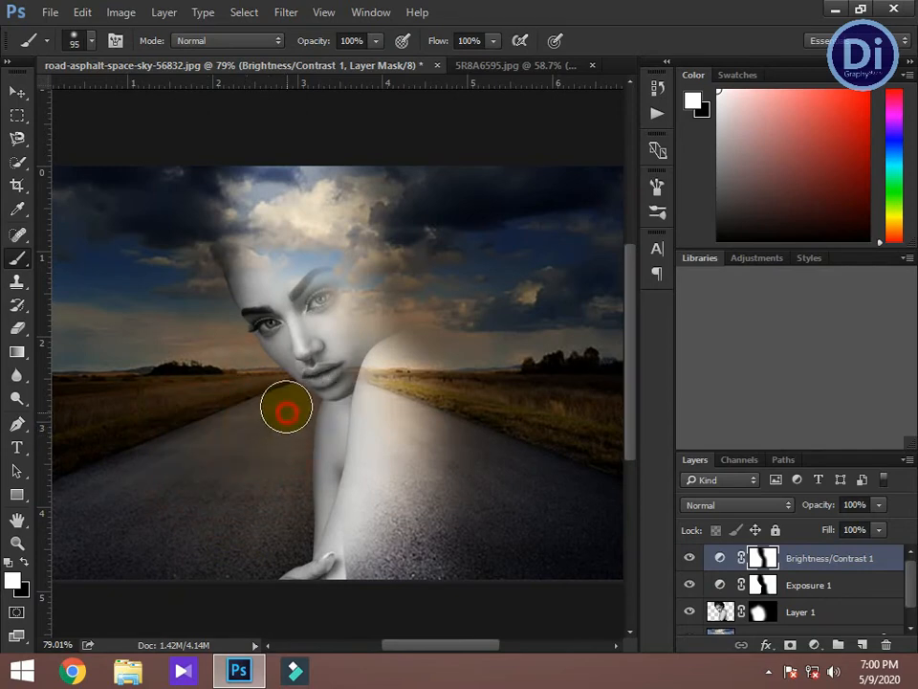
alt+drag(185, 292, 199, 324)
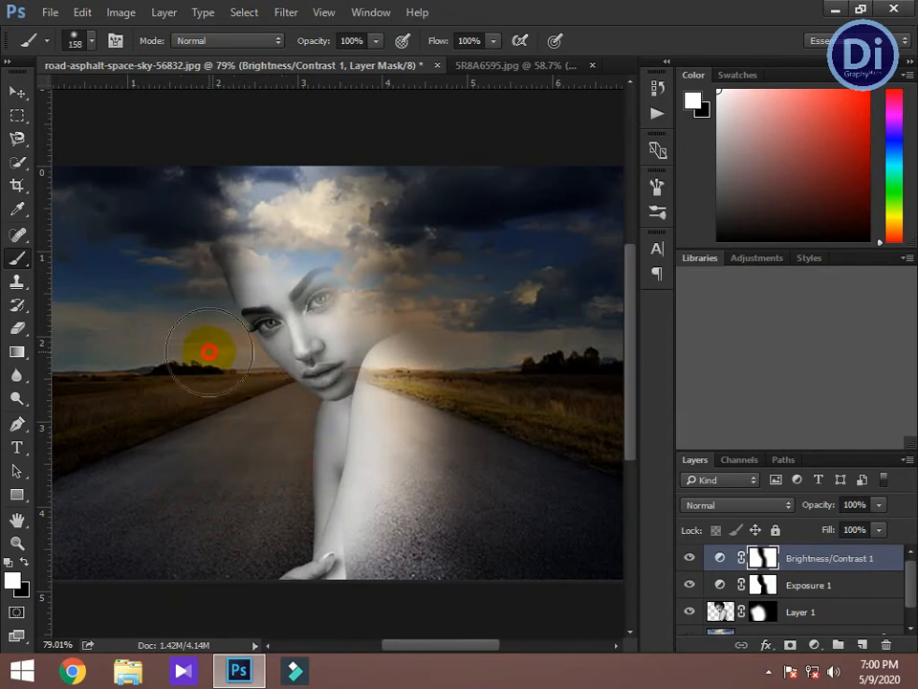
mouse_move(248, 401)
mouse_down()
mouse_move(267, 424)
mouse_move(262, 545)
mouse_up()
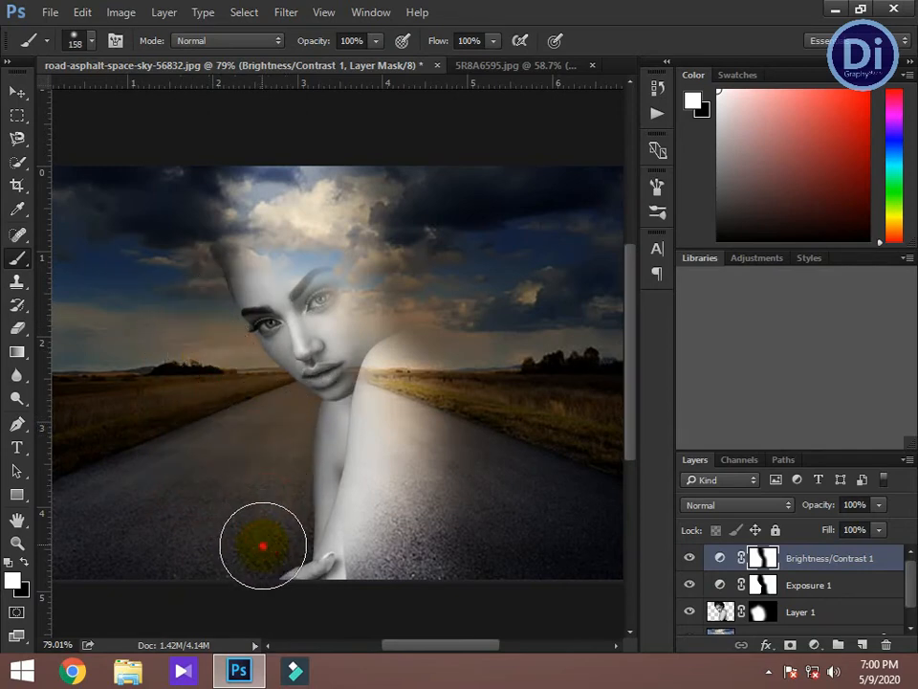
- Paint white on the Brightness/Contrast mask over the sky at the upper right of her head, enlarging the soft brush to about 282 px
scroll(328, 343, down, 3)
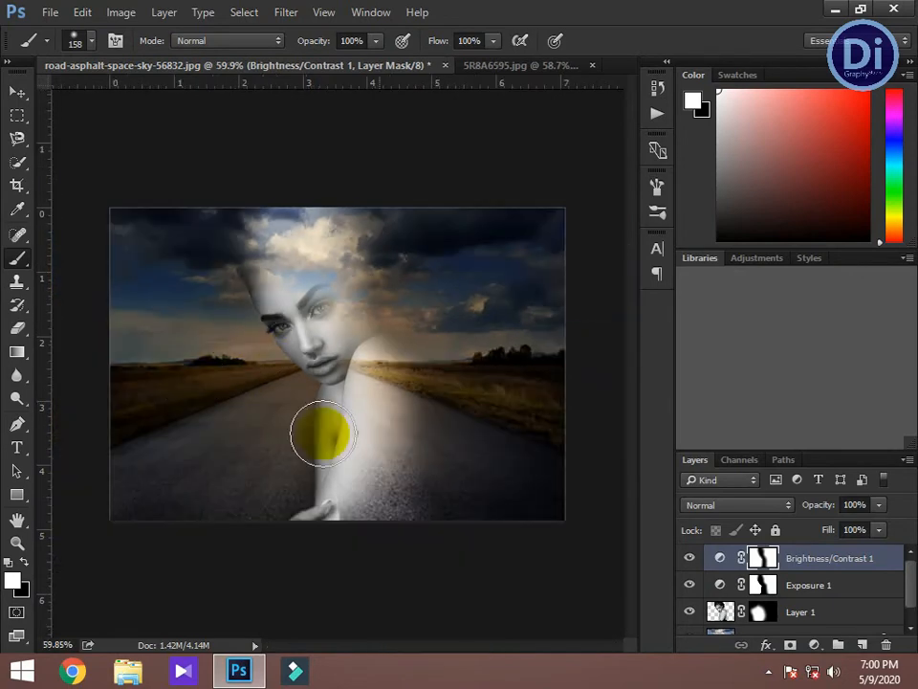
alt+drag(385, 235, 405, 234)
click(432, 203)
mouse_move(424, 282)
alt+mouse_down()
mouse_move(507, 284)
mouse_move(403, 305)
alt+mouse_up()
click(461, 137)
click(389, 156)
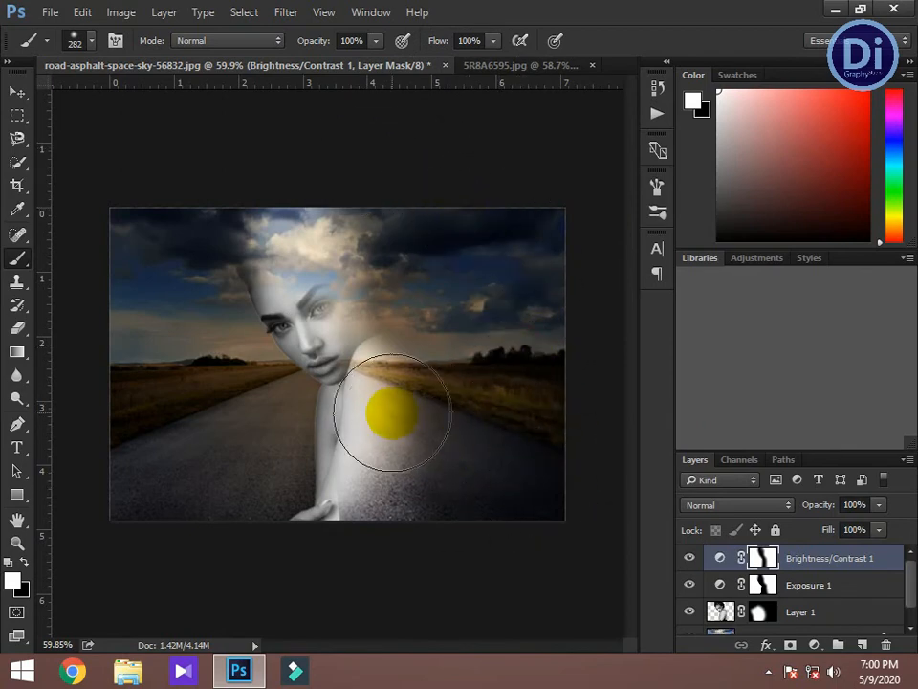
- Load Layer 1's outline as a selection, invert it to cover the surroundings, and make the Background layer active
scroll(909, 591, down, 1)
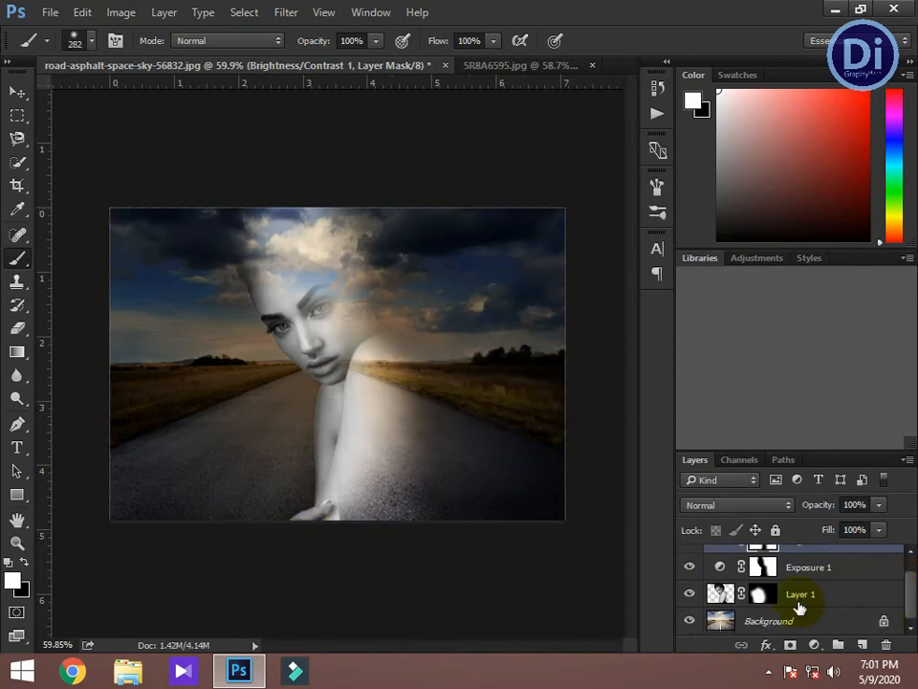
click(722, 594)
ctrl+click(722, 594)
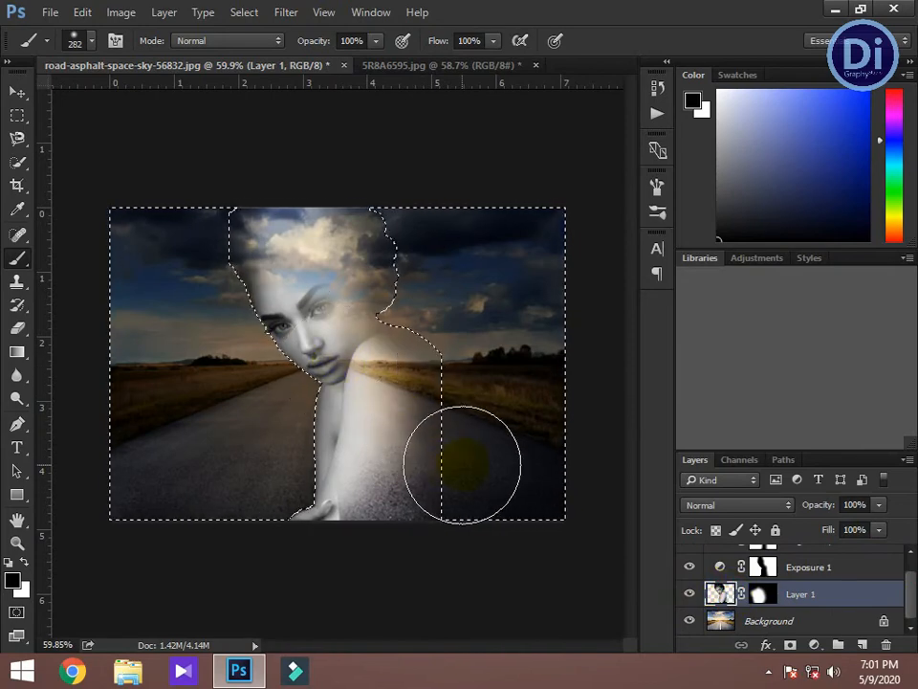
click(804, 627)
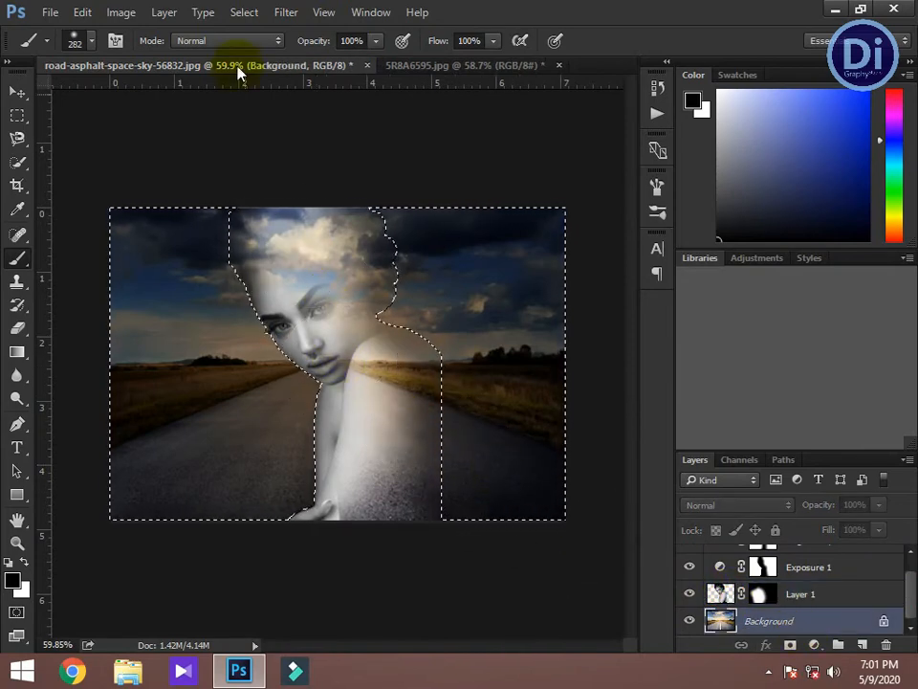
- Expand the selection around the woman by 5 pixels and apply the expansion a second time
click(244, 12)
mouse_move(285, 244)
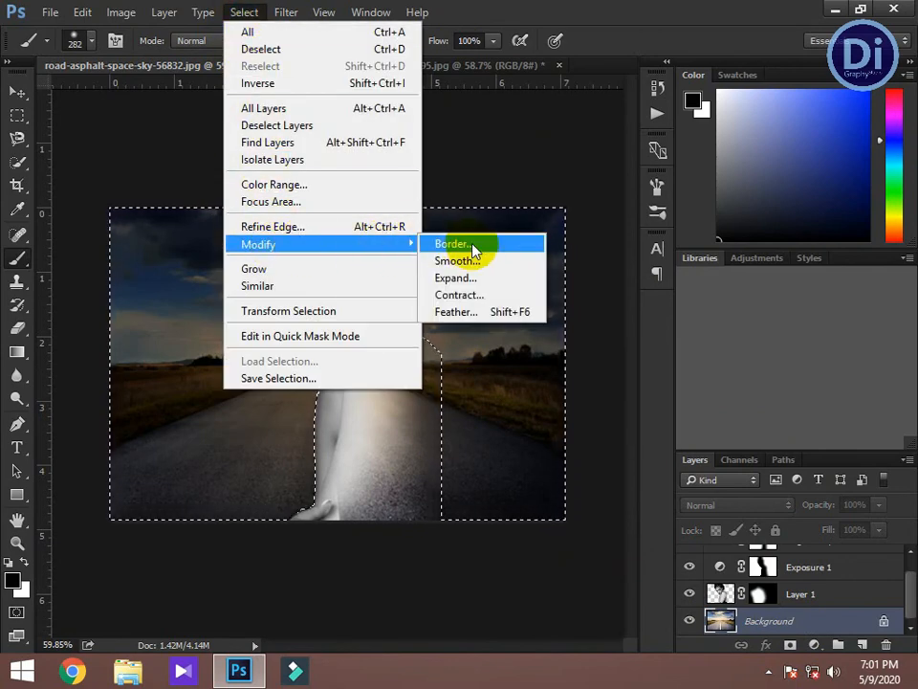
click(470, 278)
text(8)
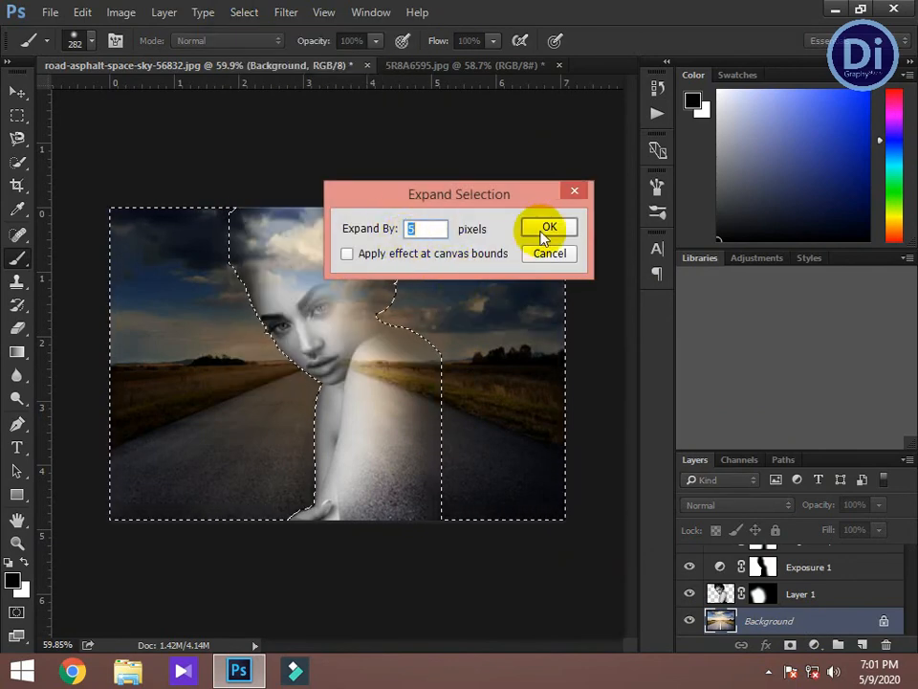
click(543, 233)
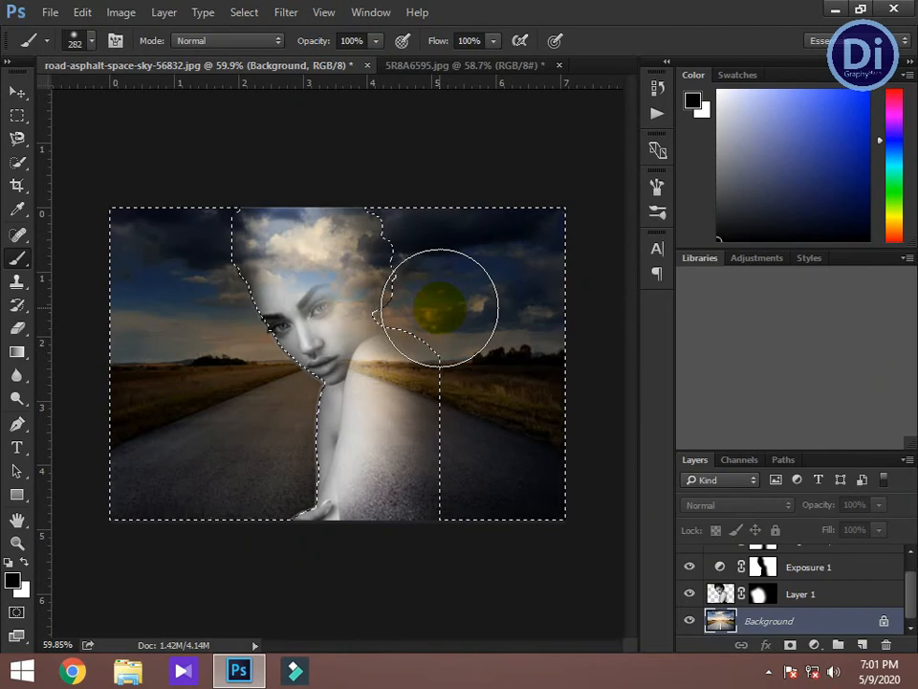
click(245, 12)
mouse_move(283, 244)
click(467, 277)
click(544, 226)
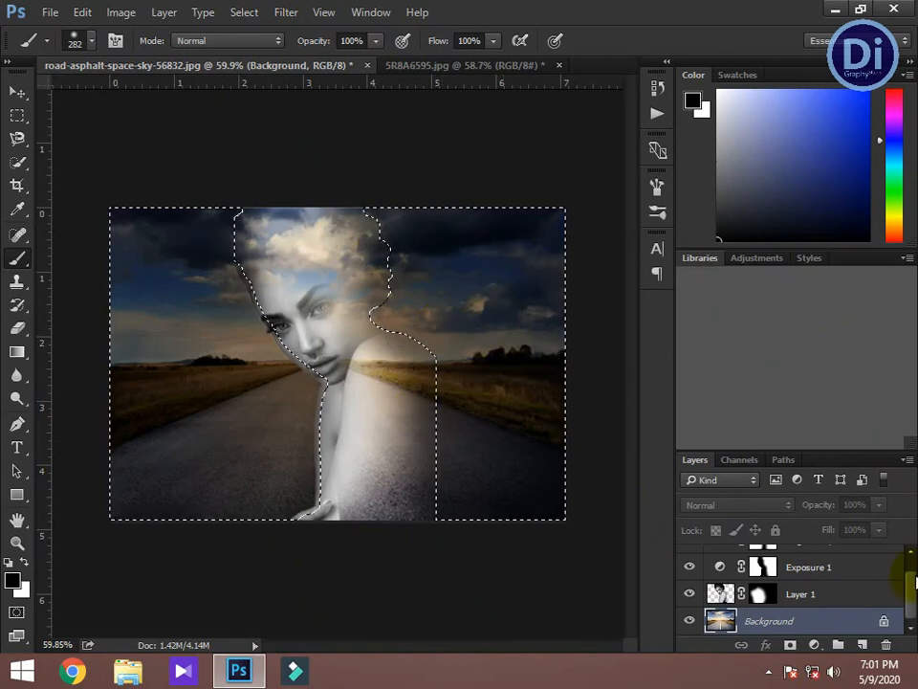
- Copy the selected Background area to a new layer and check it by toggling the Background layer's visibility
key(ctrl+j)
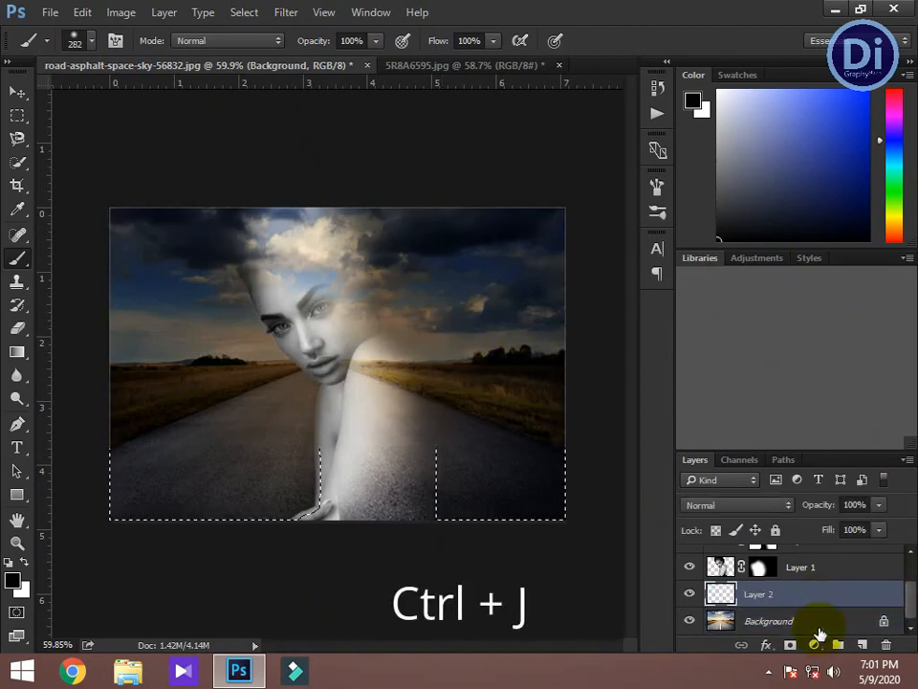
click(689, 621)
click(689, 621)
click(689, 620)
click(689, 621)
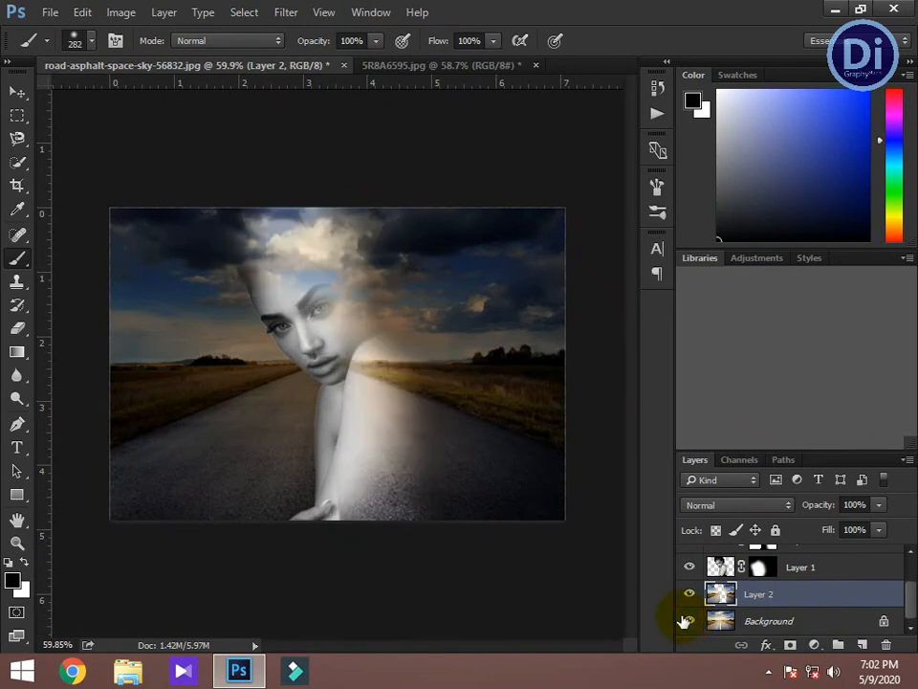
- Apply a Gaussian Blur with a radius of 10 pixels to the copied background layer
click(286, 11)
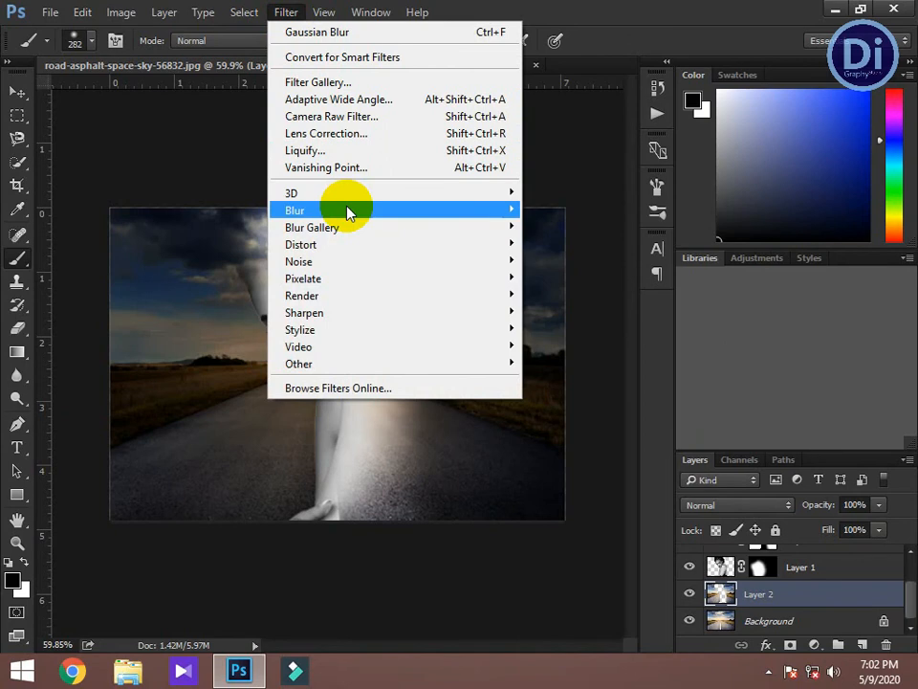
mouse_move(349, 210)
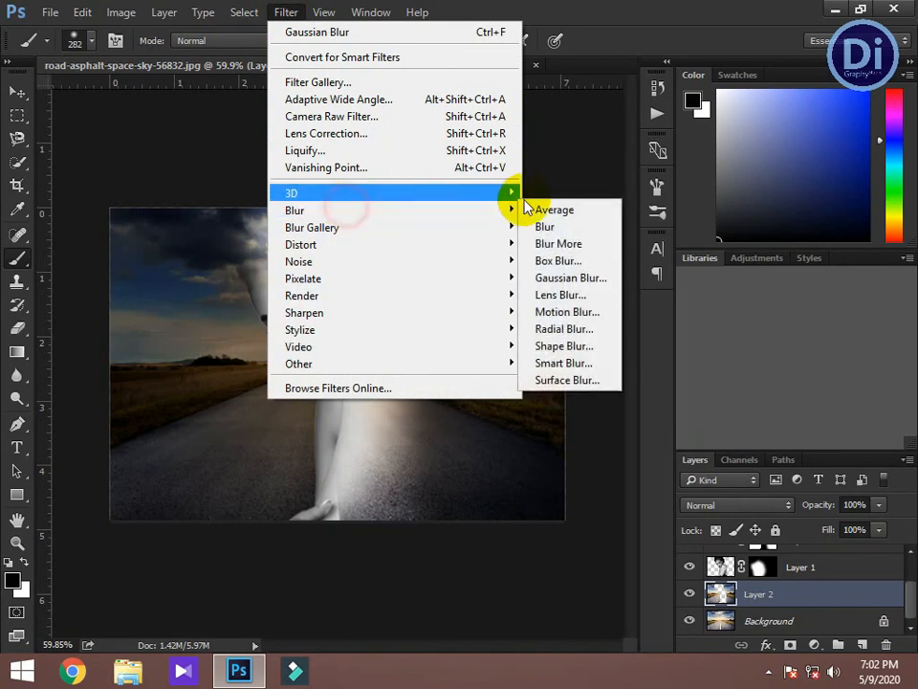
click(571, 279)
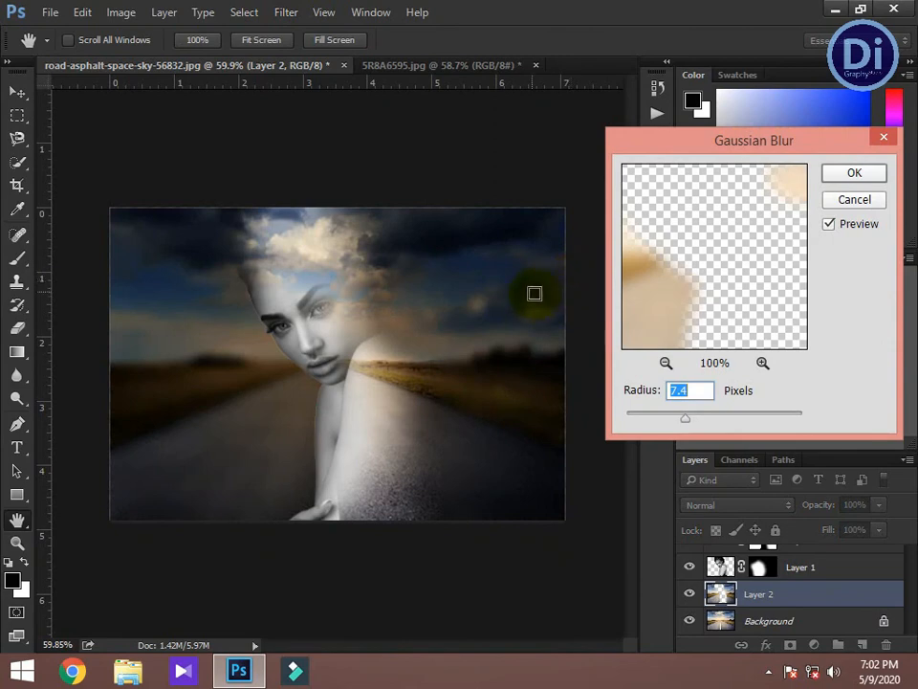
click(694, 416)
drag(694, 422, 703, 422)
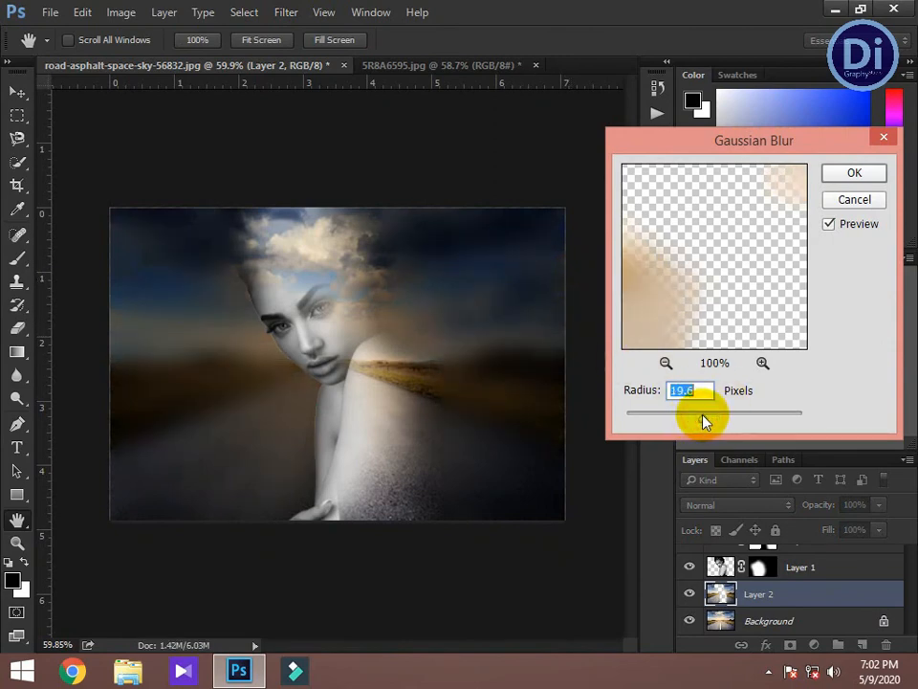
click(699, 390)
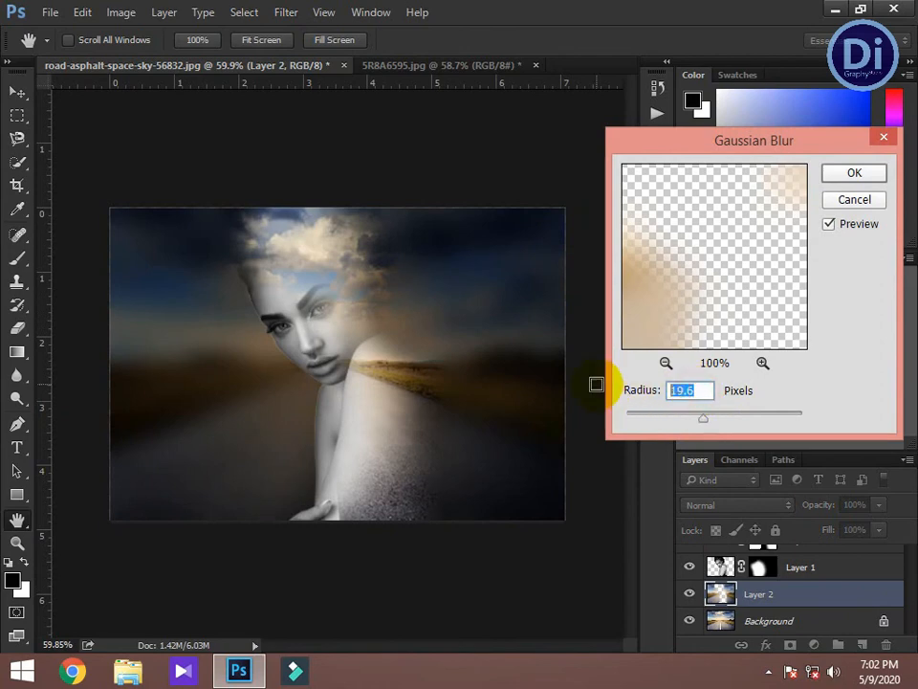
text(10)
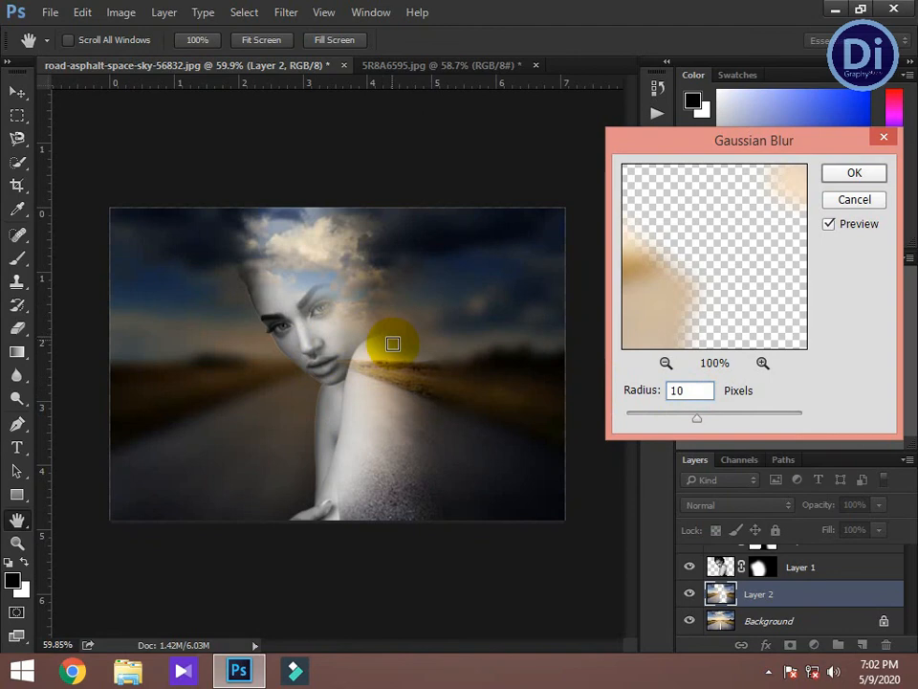
click(880, 176)
key(b)
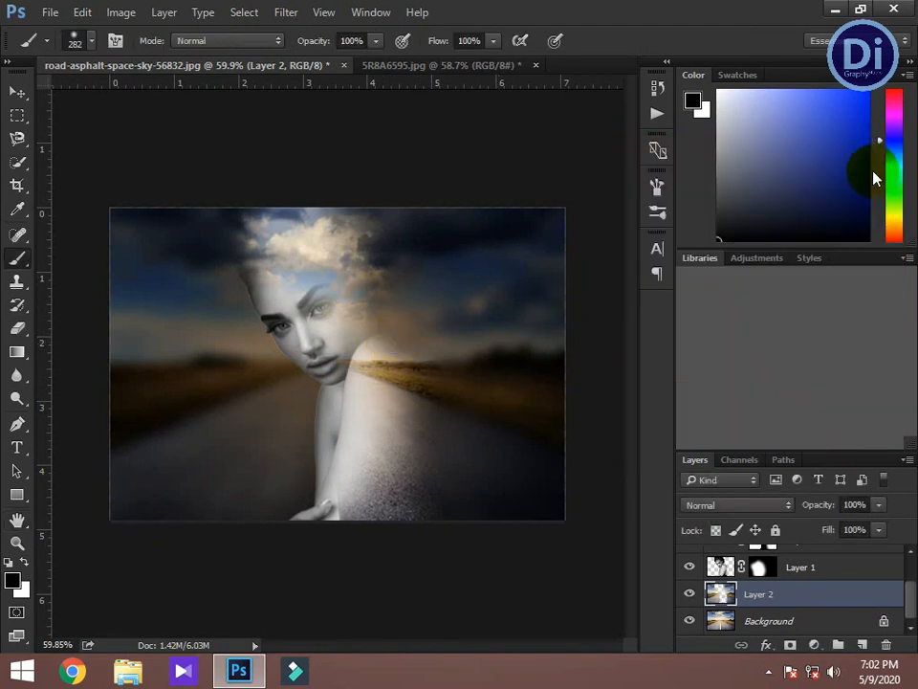